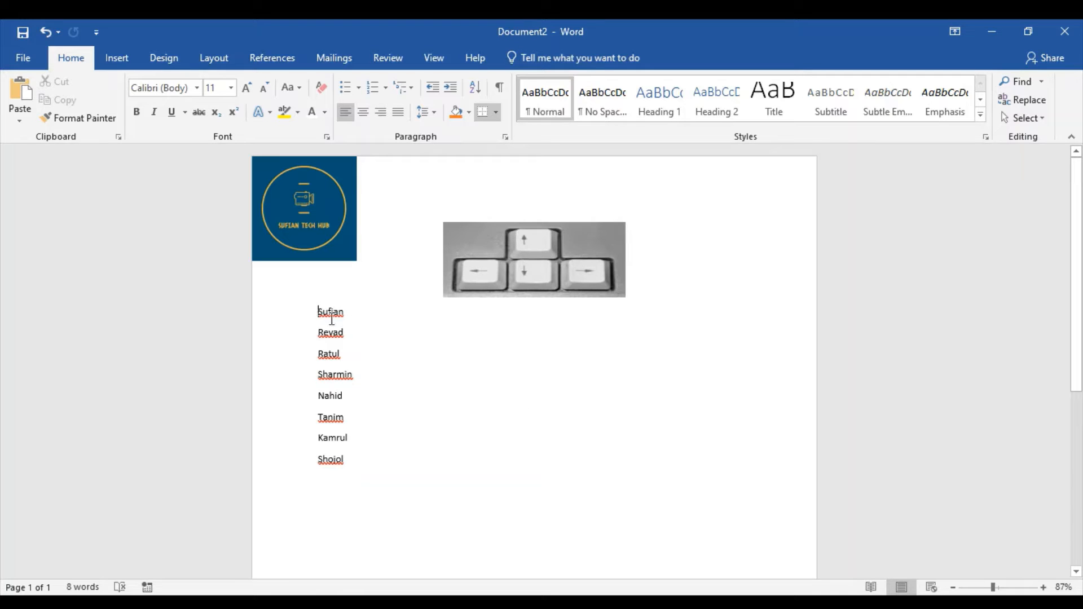
drag(318, 313, 353, 462)
click(345, 355)
click(339, 331)
click(370, 374)
key(Down)
- Place the cursor before the first name in the list and set up a new macro recording named Data
click(319, 316)
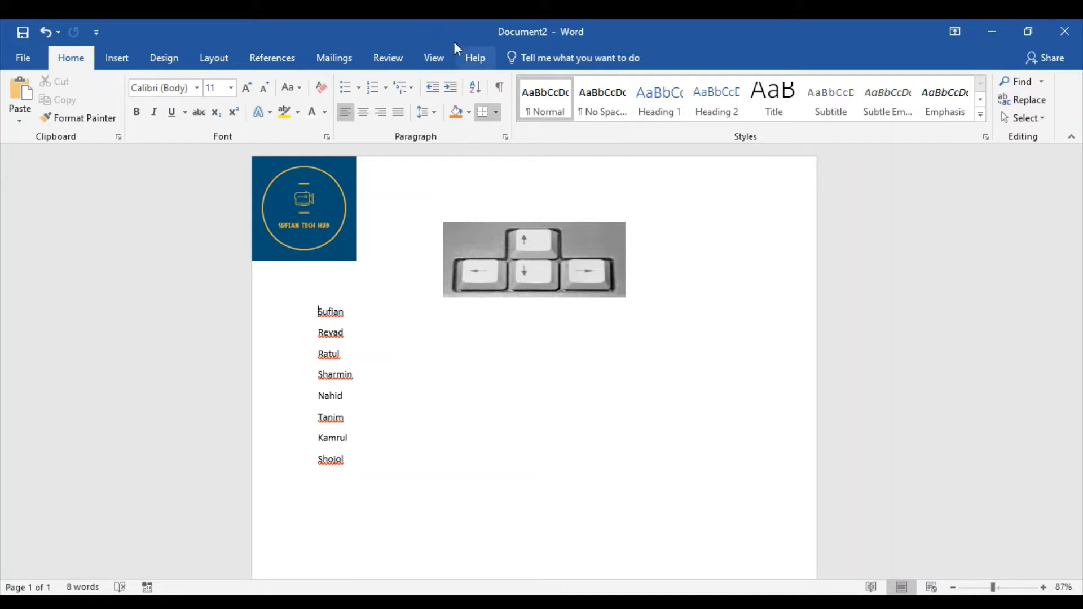
click(435, 61)
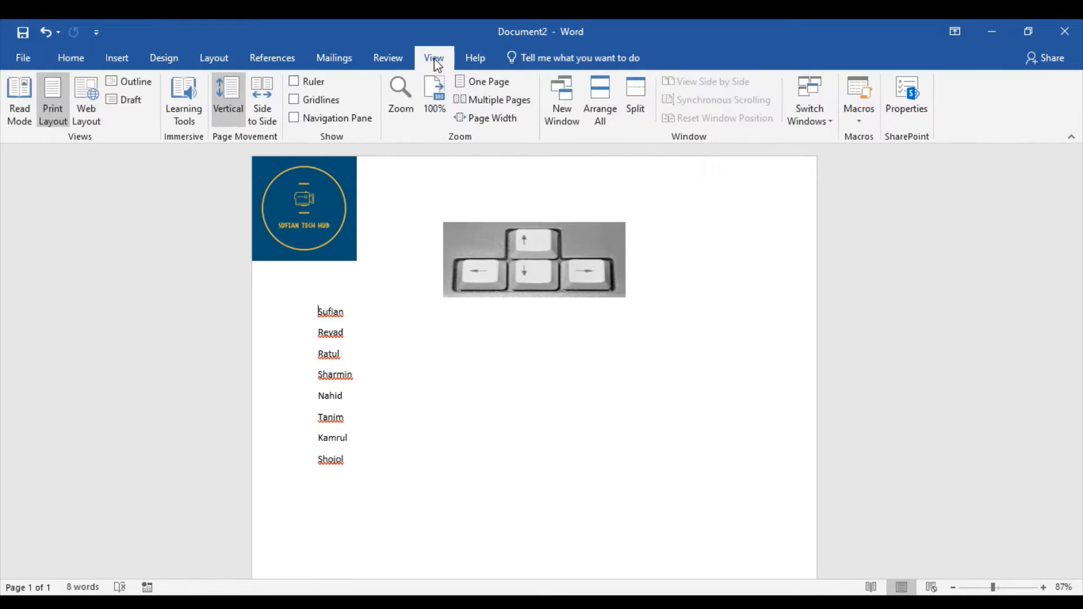
click(865, 120)
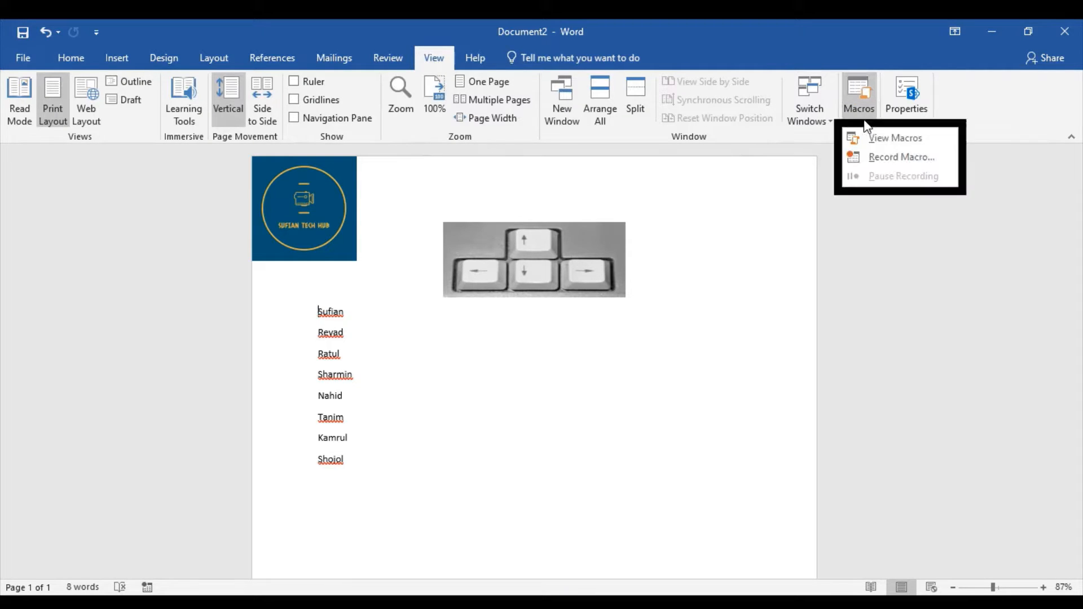
click(909, 158)
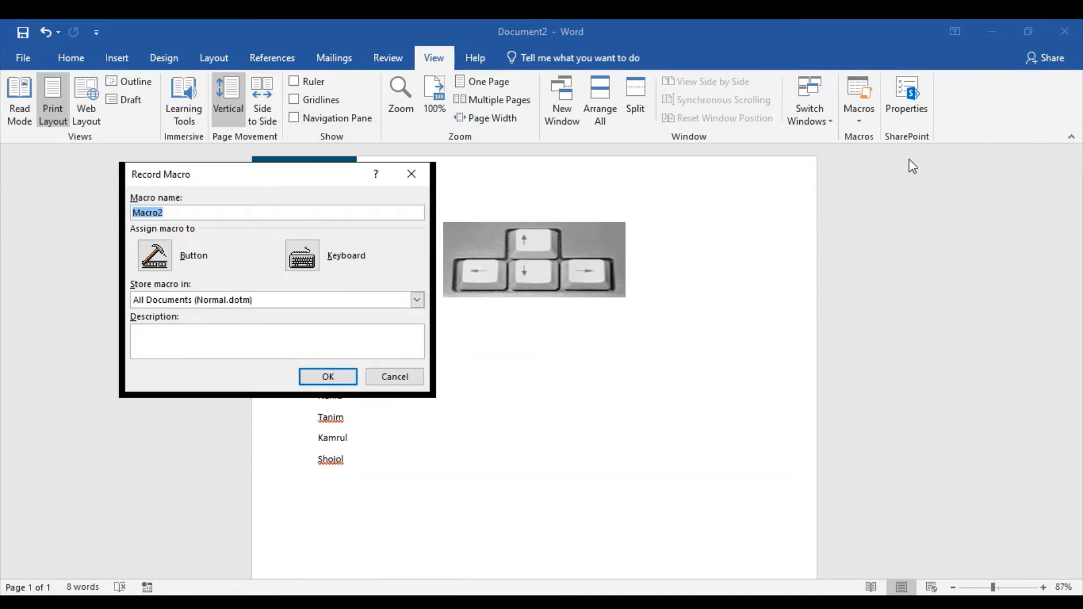
drag(236, 177, 788, 179)
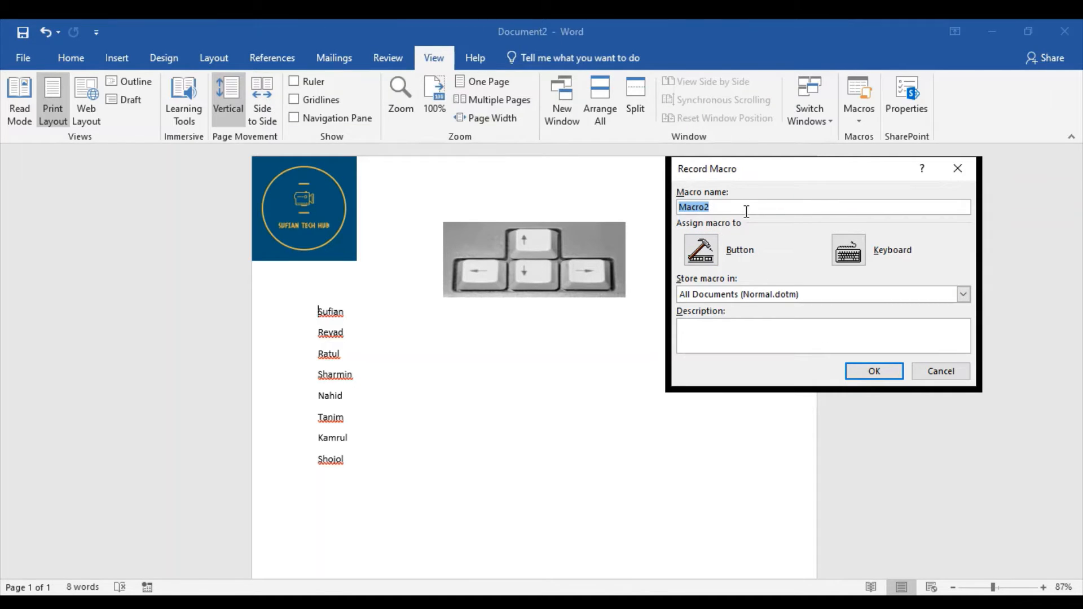
text(Data)
drag(842, 174, 794, 167)
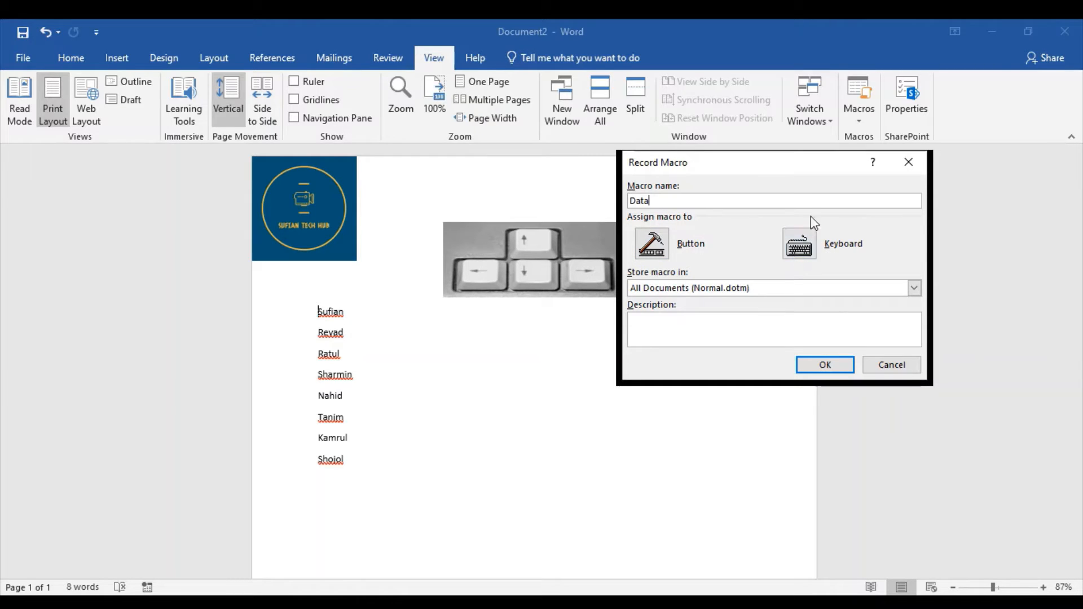
- Assign the keyboard shortcut Ctrl+Shift+I to the Data macro and begin recording
click(798, 246)
drag(800, 119, 723, 114)
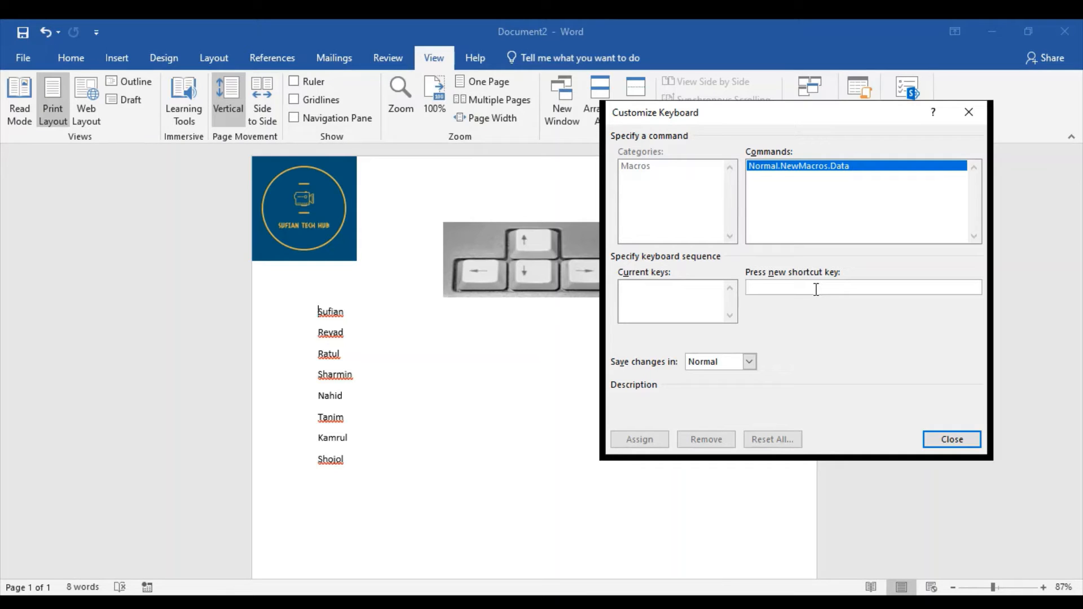
key(ctrl+shift+i)
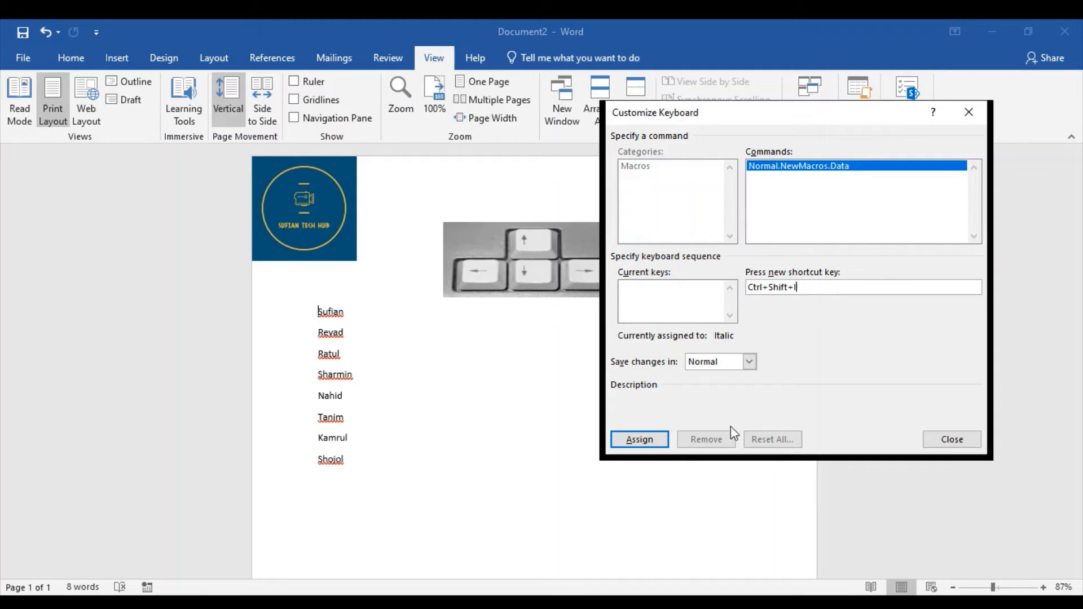
click(627, 438)
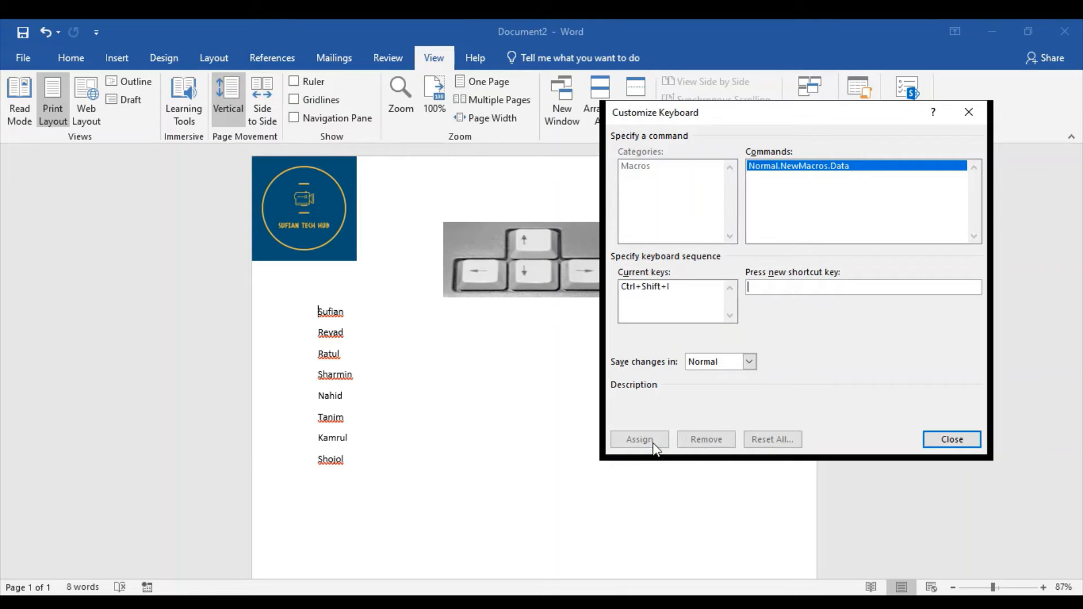
click(952, 439)
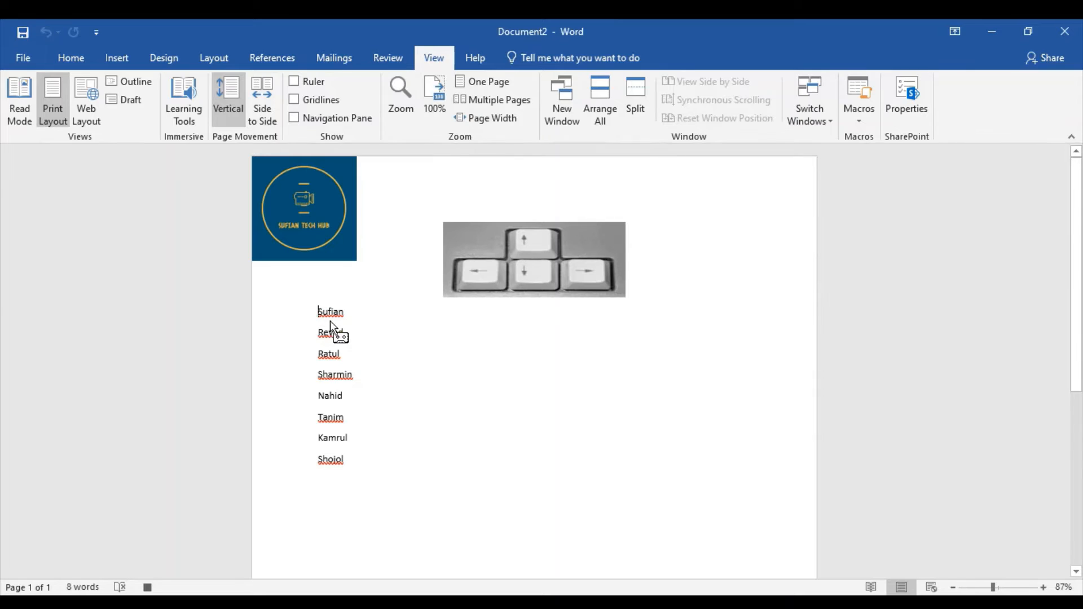
drag(335, 420, 394, 359)
drag(391, 357, 496, 391)
drag(577, 403, 583, 287)
drag(411, 355, 344, 317)
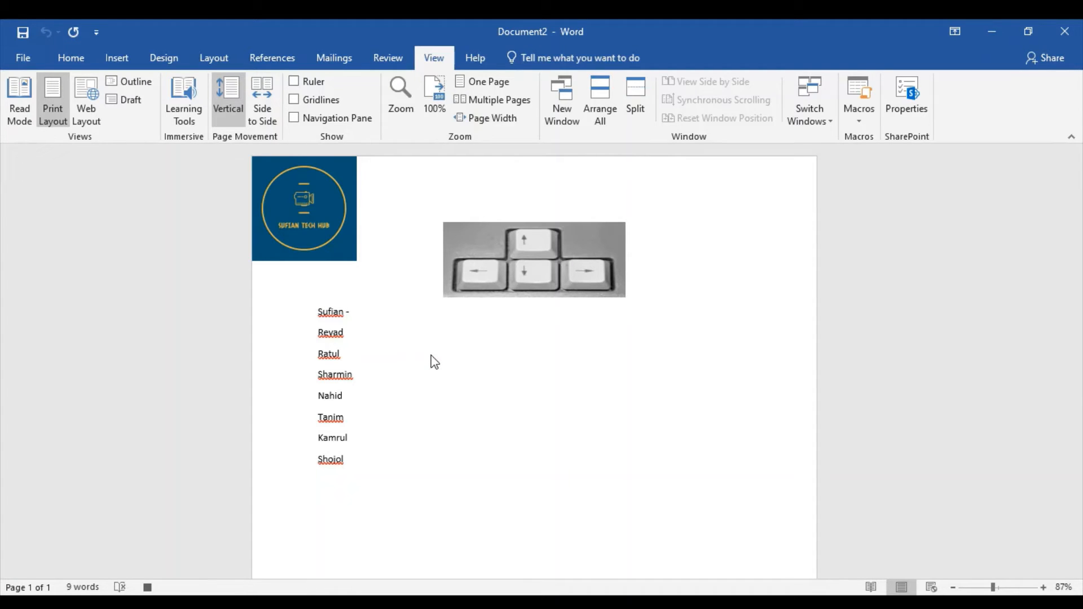
- Append " - BD" to the first name, move the cursor to the start of the next line, and stop the macro recording
text(- BD)
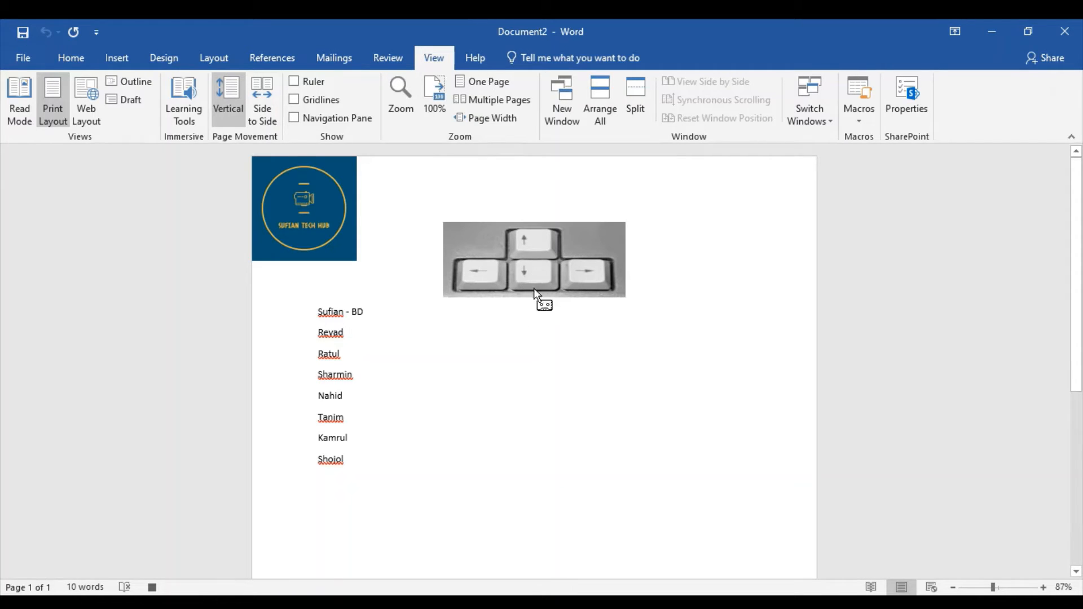
key(Down)
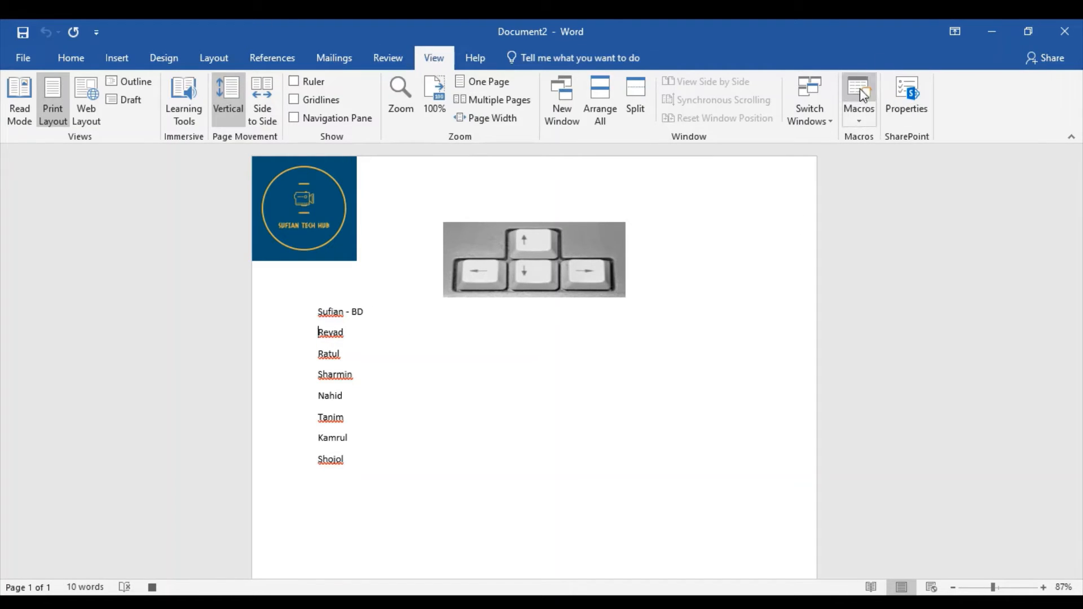
click(860, 116)
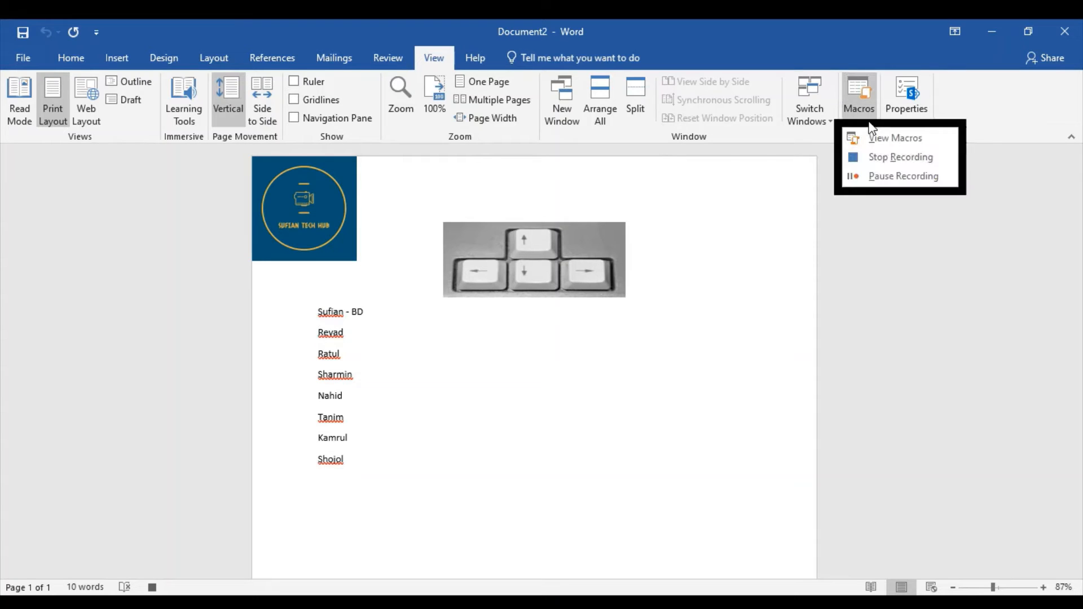
click(902, 158)
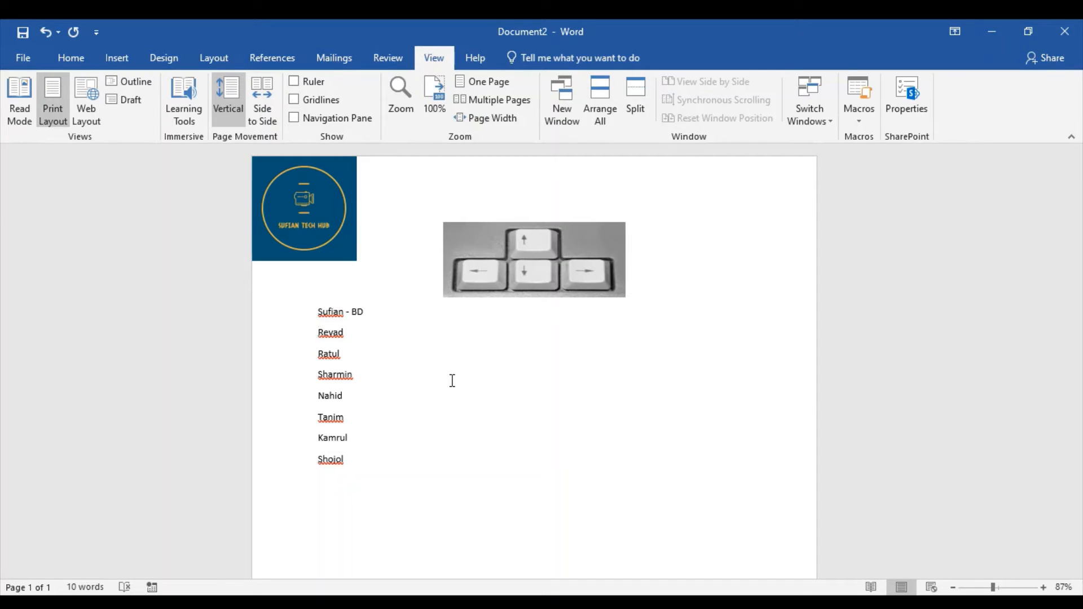
- Run the Data macro on the remaining seven names to add " - BD" to each line
key(ctrl+m)
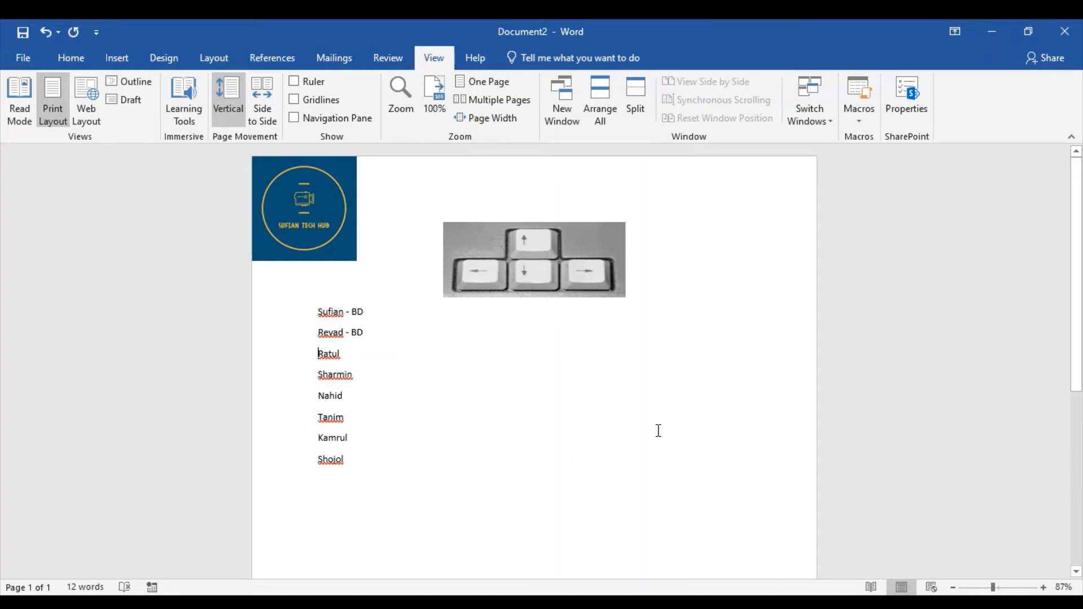
key(ctrl+m)
key(ctrl+m)
key(ctrl+m)
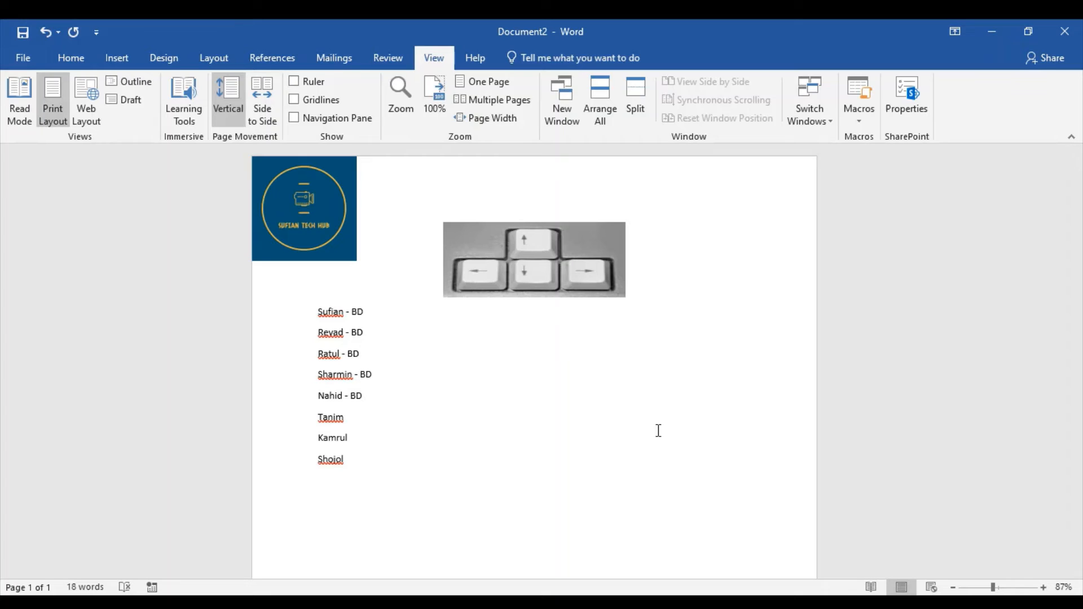
key(ctrl+m)
key(ctrl+m)
key(ctrl+m)
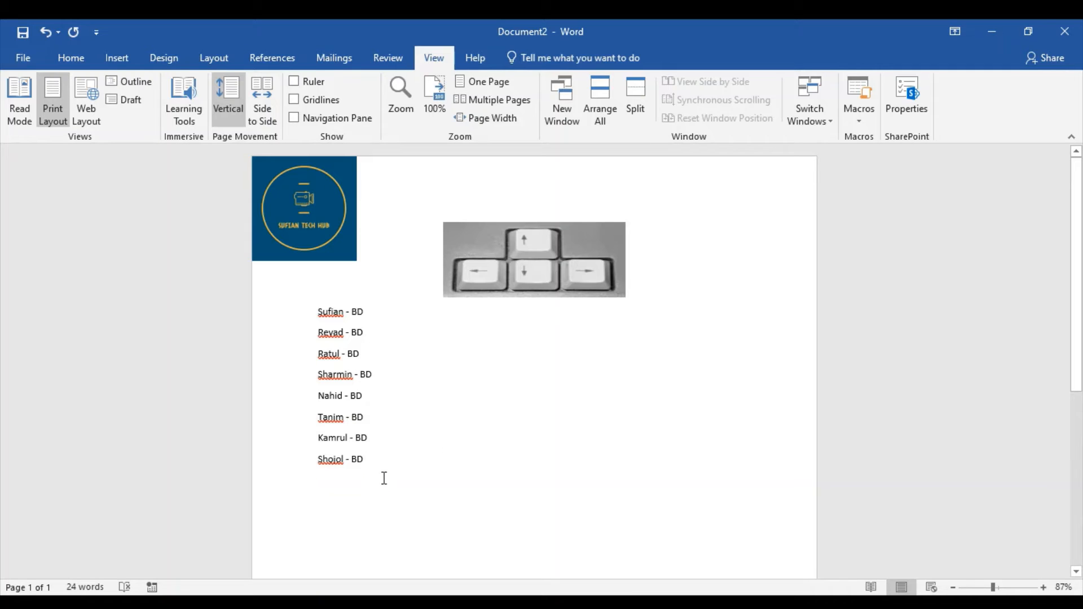
- Leave a blank line below the list and start a second list with three first names, one per line
key(Return)
key(Return)
key(Return)
scroll(434, 438, down, 2)
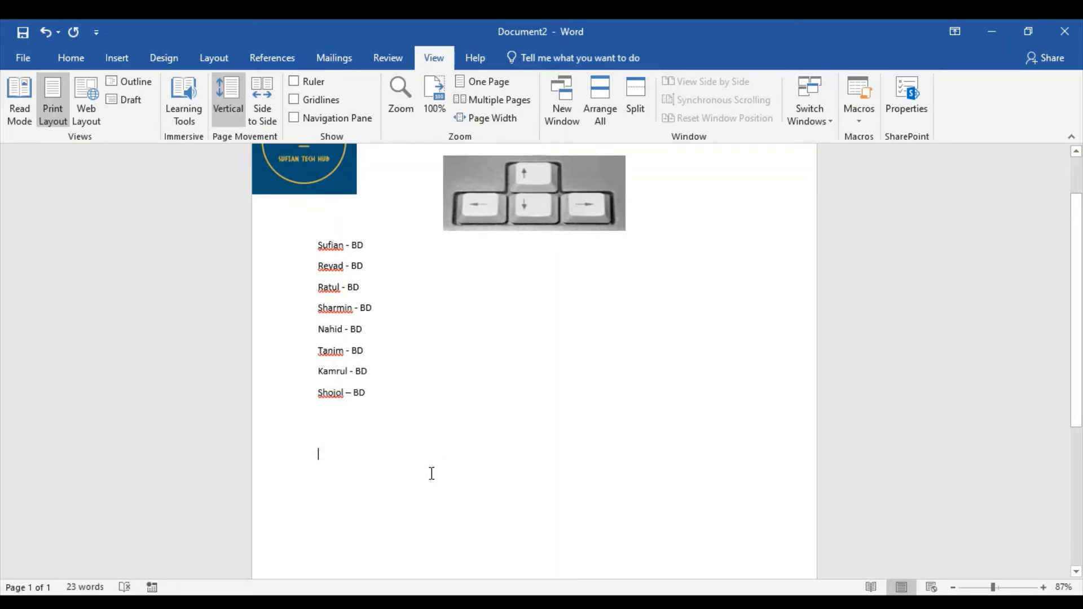
text(Su)
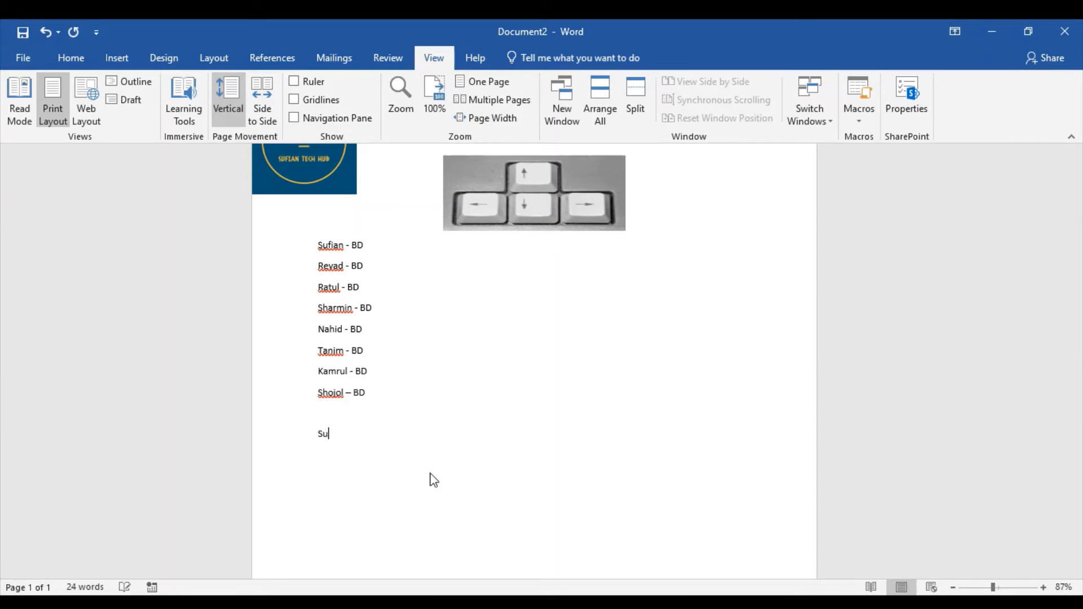
text(fian)
key(Return)
text(Reay)
key(BackSpace)
key(BackSpace)
text(vad)
key(Return)
text(Sharmin)
key(Return)
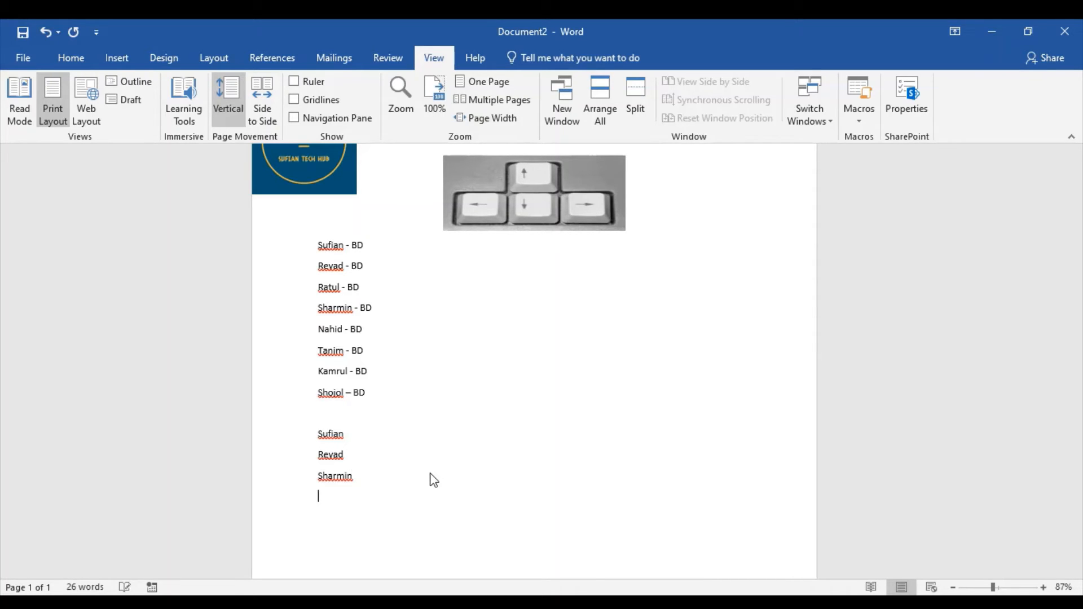
- Complete the second list with two more first names on separate lines
text(Shaon)
key(Return)
text(Ratul)
scroll(330, 463, down, 1)
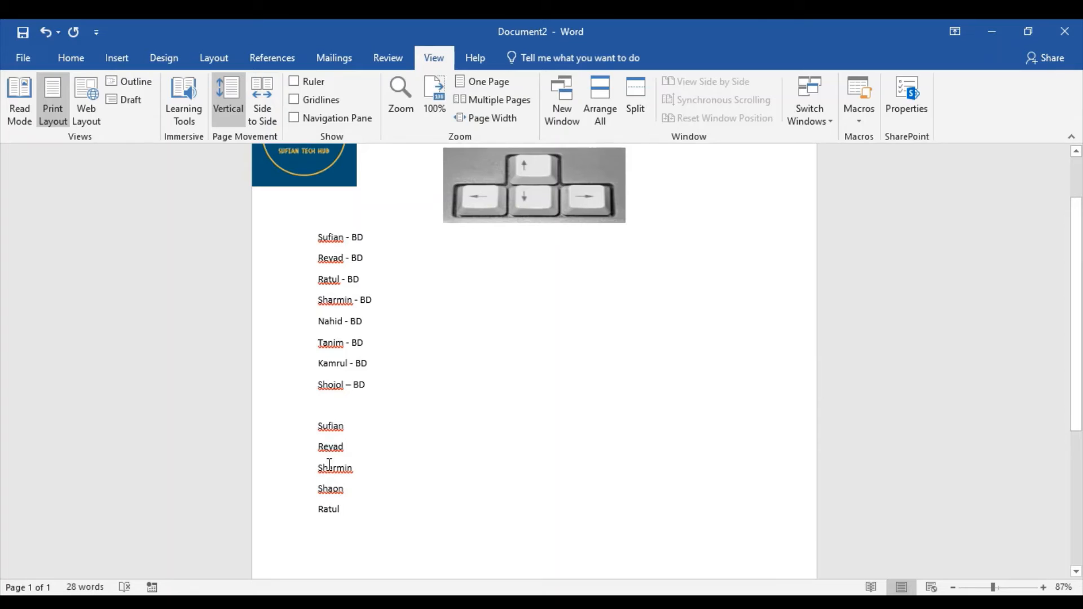
scroll(330, 464, down, 1)
drag(321, 400, 355, 488)
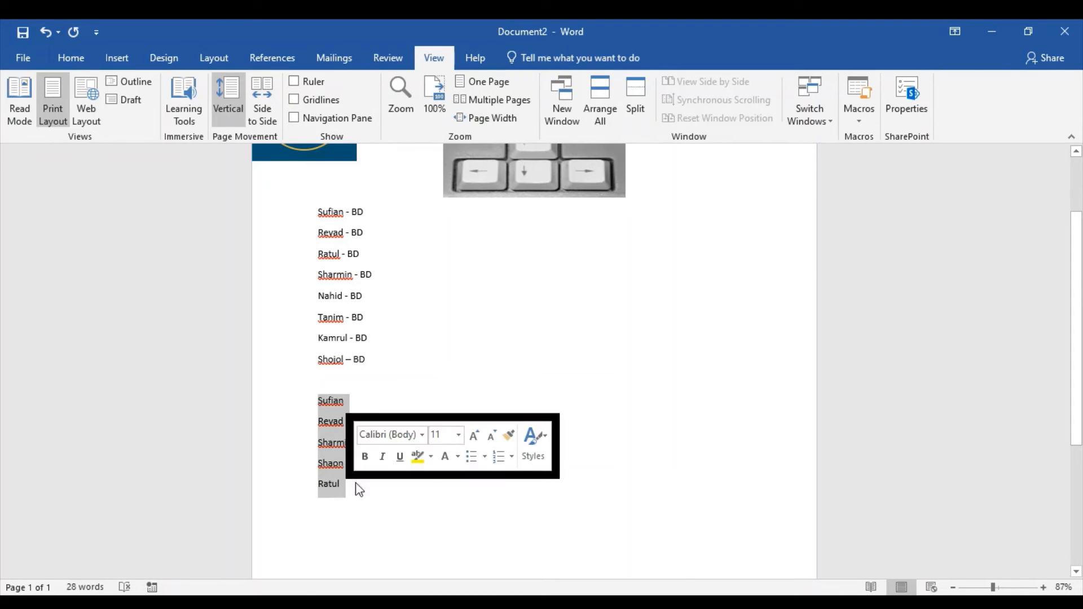
click(338, 411)
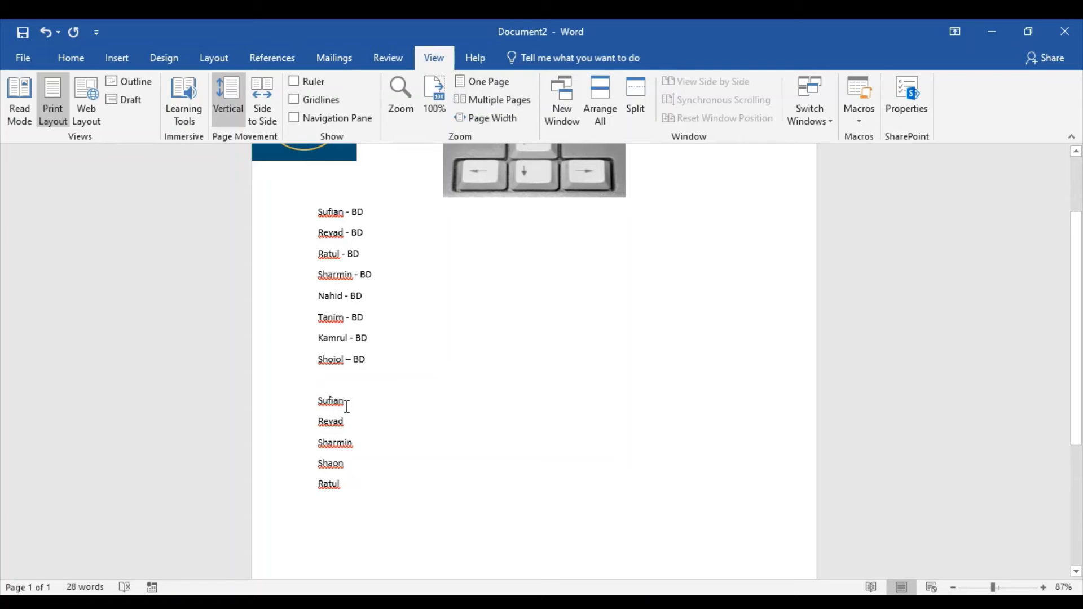
- Try applying list numbering to the first name of the second list and undo it
click(75, 57)
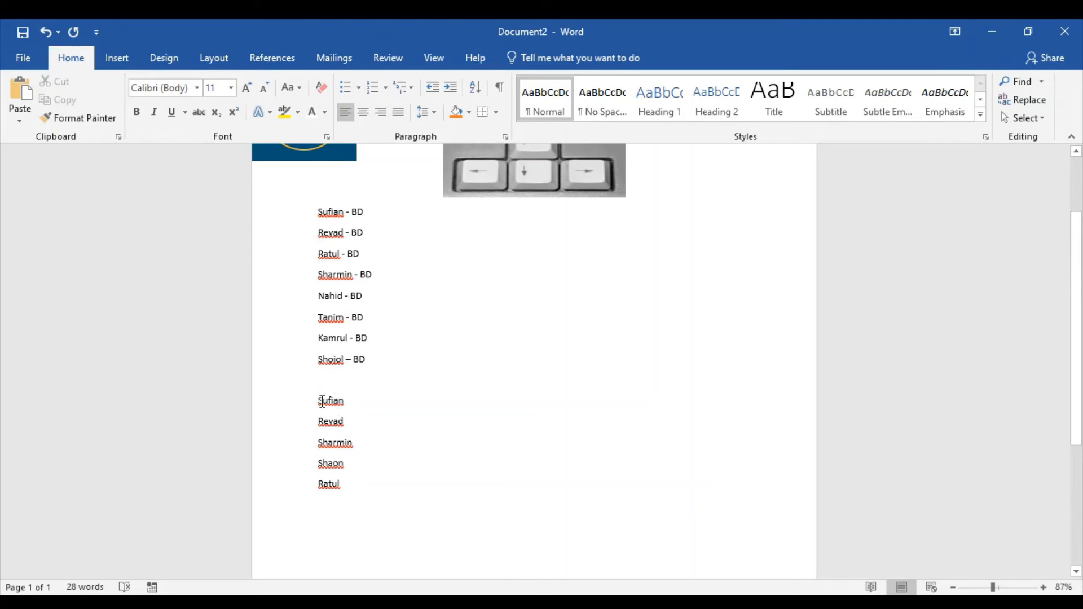
drag(322, 405, 345, 487)
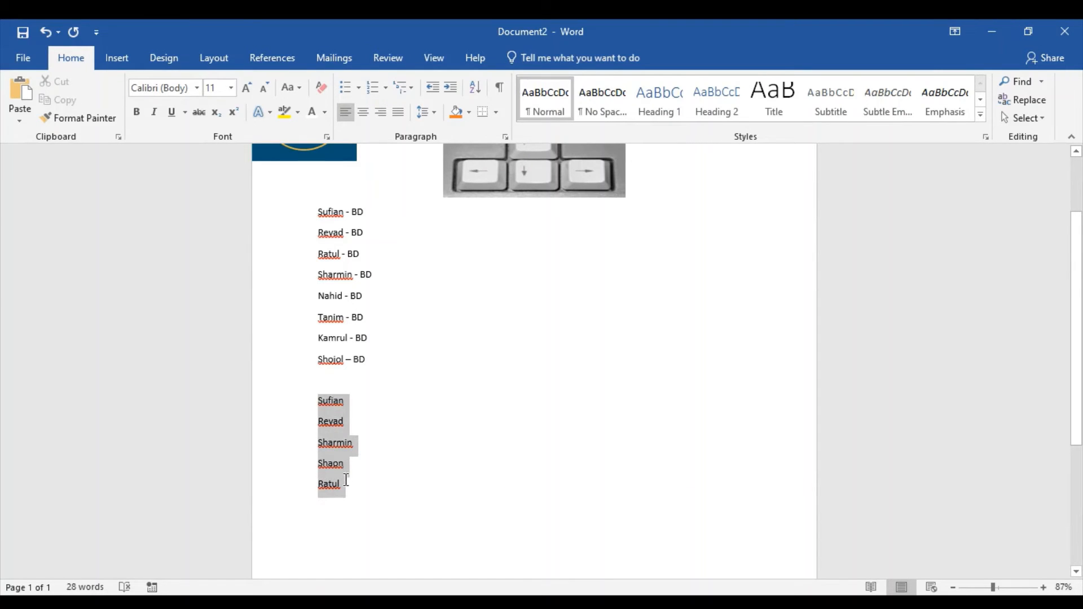
click(339, 408)
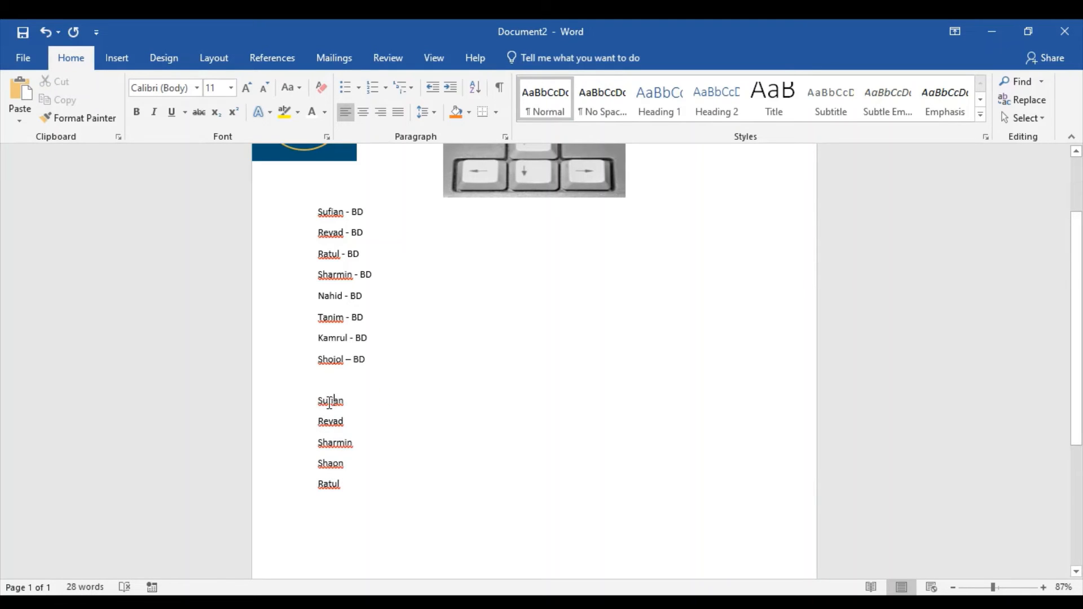
click(345, 401)
click(372, 87)
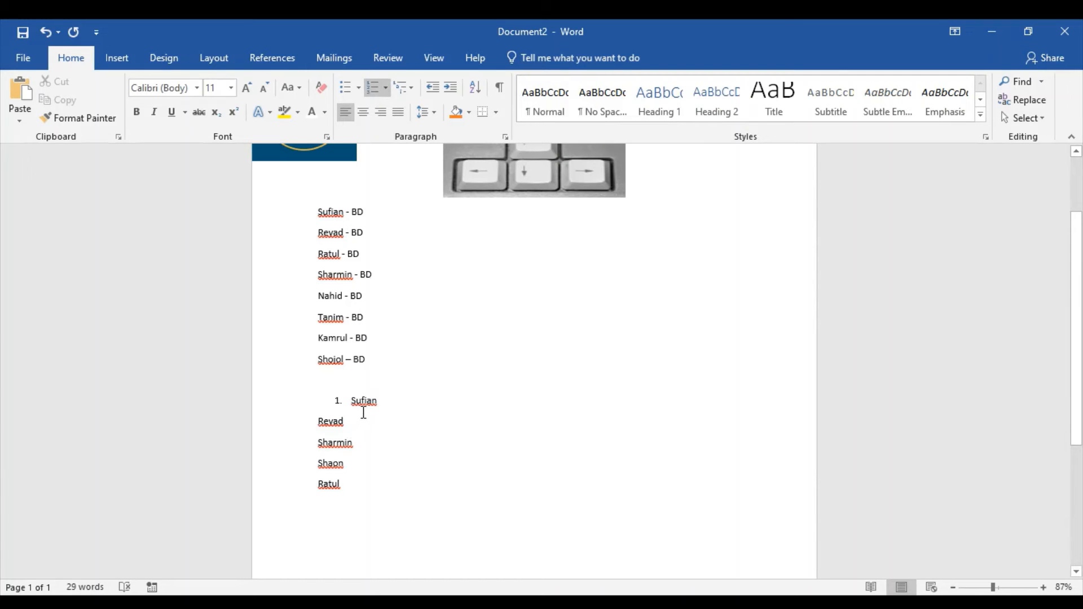
key(ctrl+z)
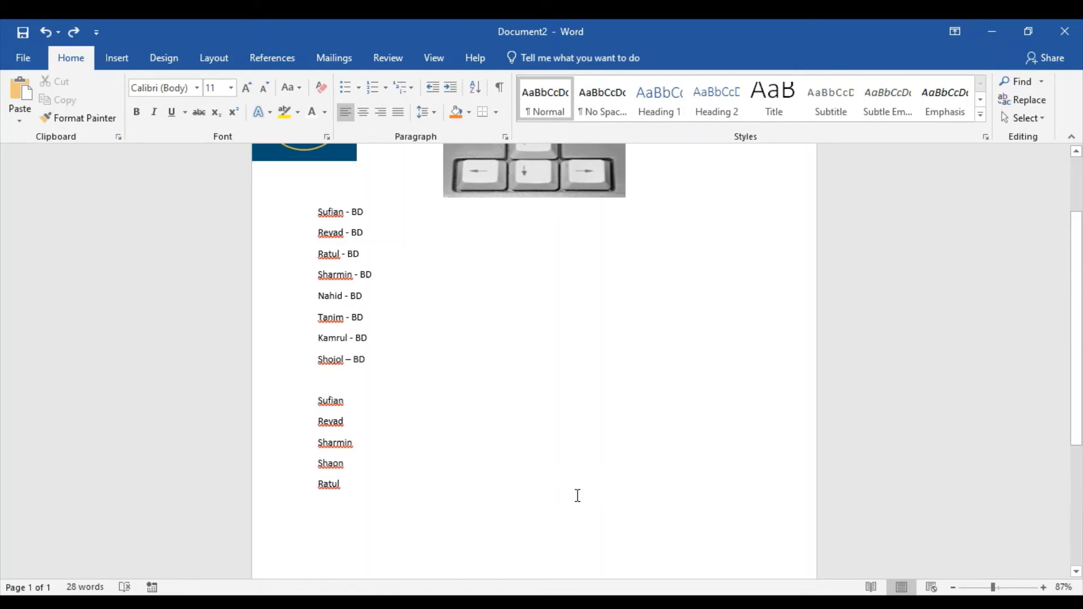
- Set up another macro recording named Point
click(435, 59)
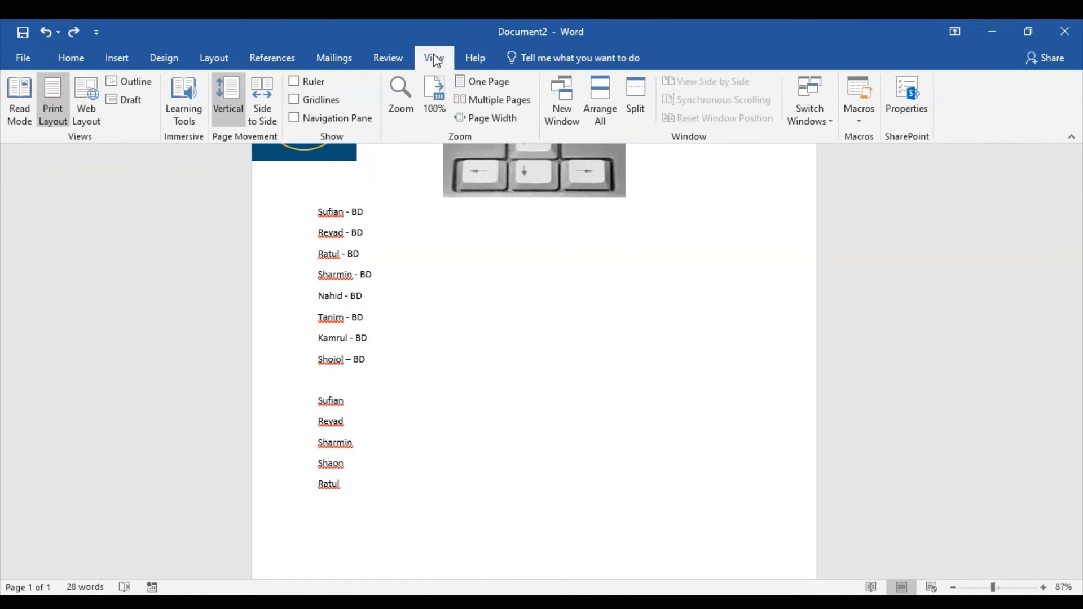
click(868, 120)
click(891, 153)
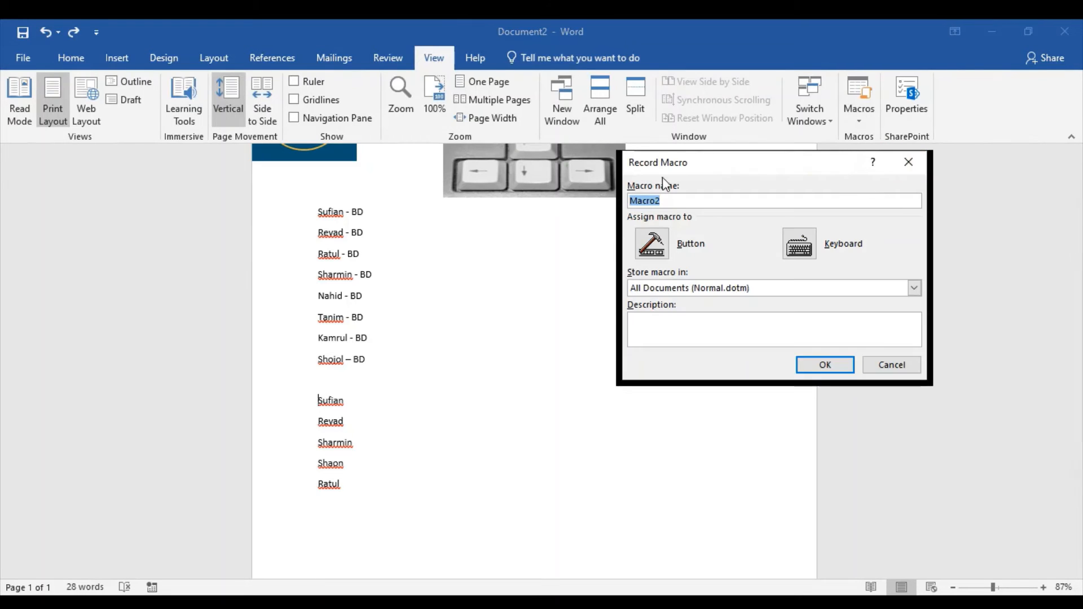
drag(731, 169, 670, 166)
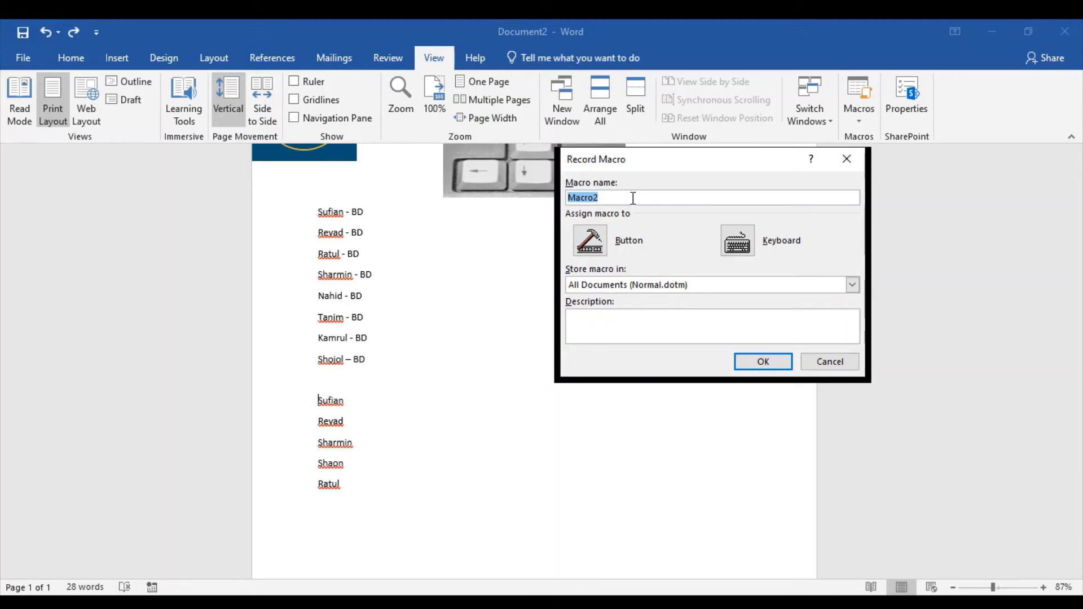
text(Point)
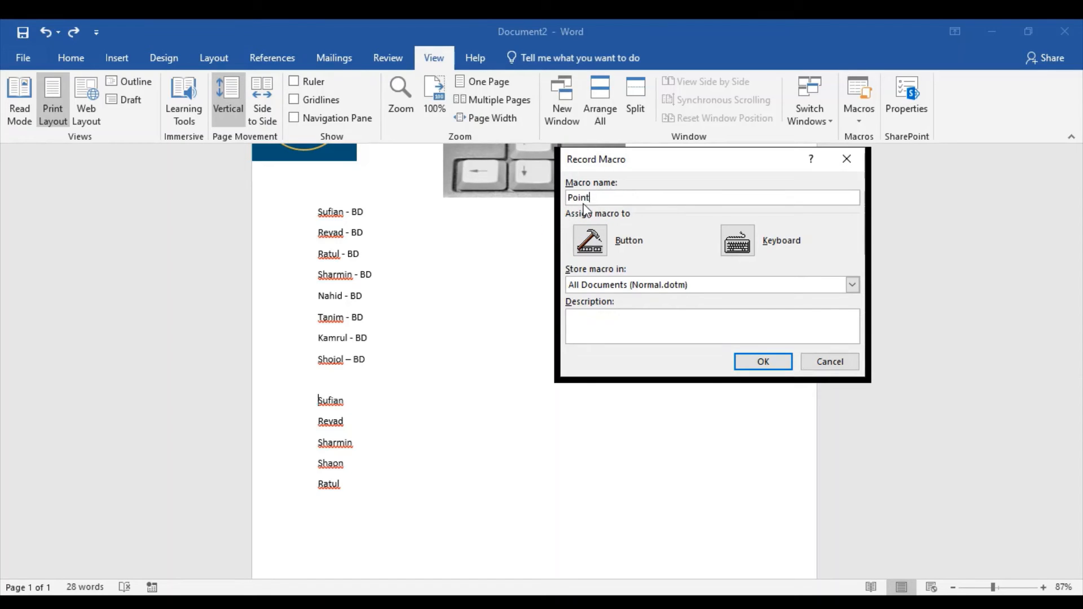
- Assign the shortcut Alt+Ctrl+K to the Point macro and start recording it
click(738, 241)
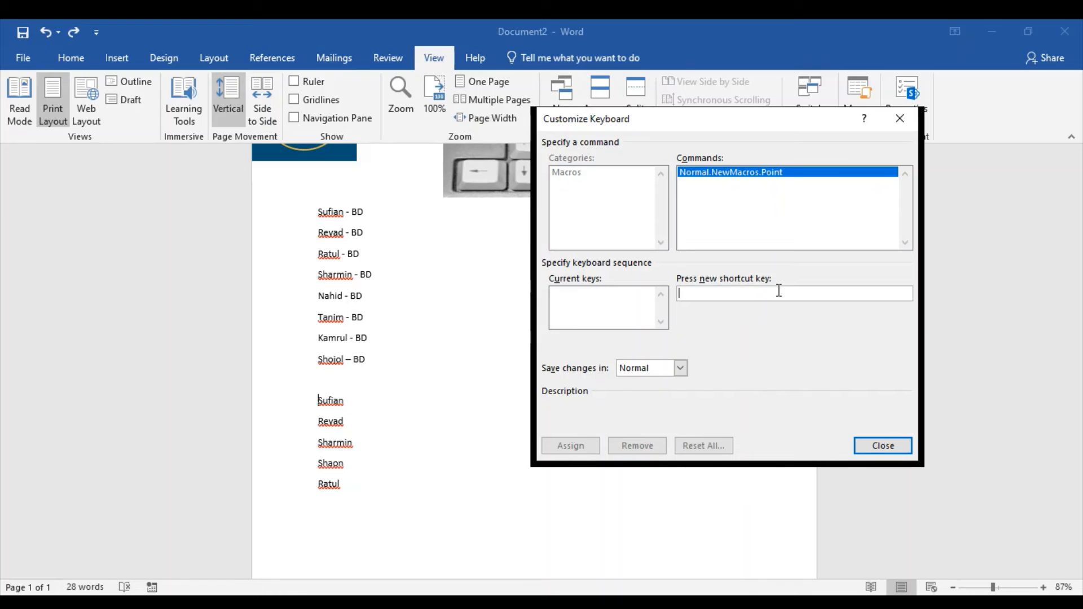
key(ctrl+alt+k)
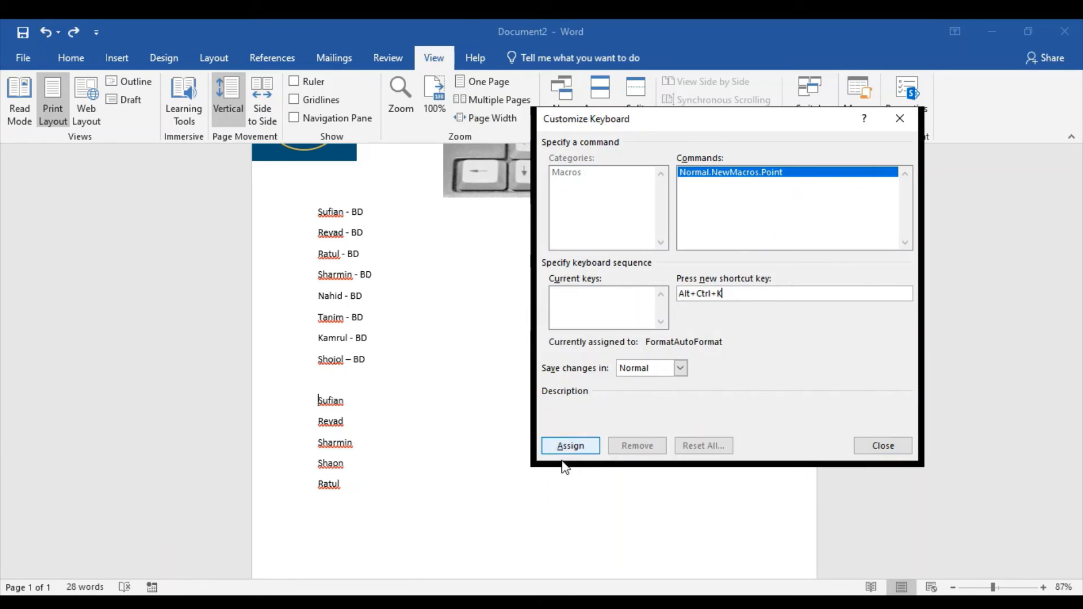
click(571, 446)
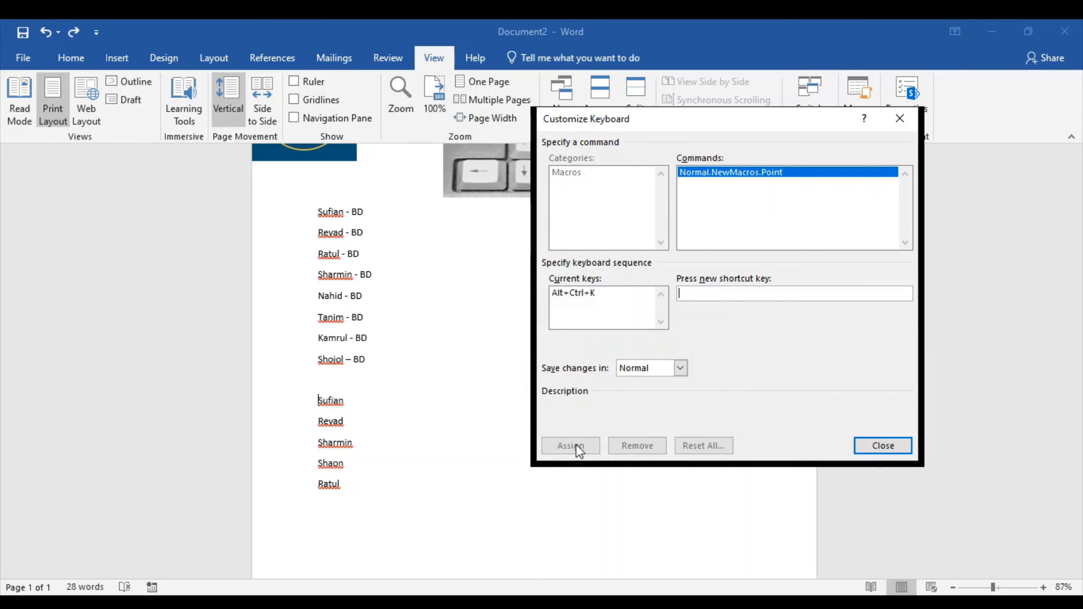
click(902, 445)
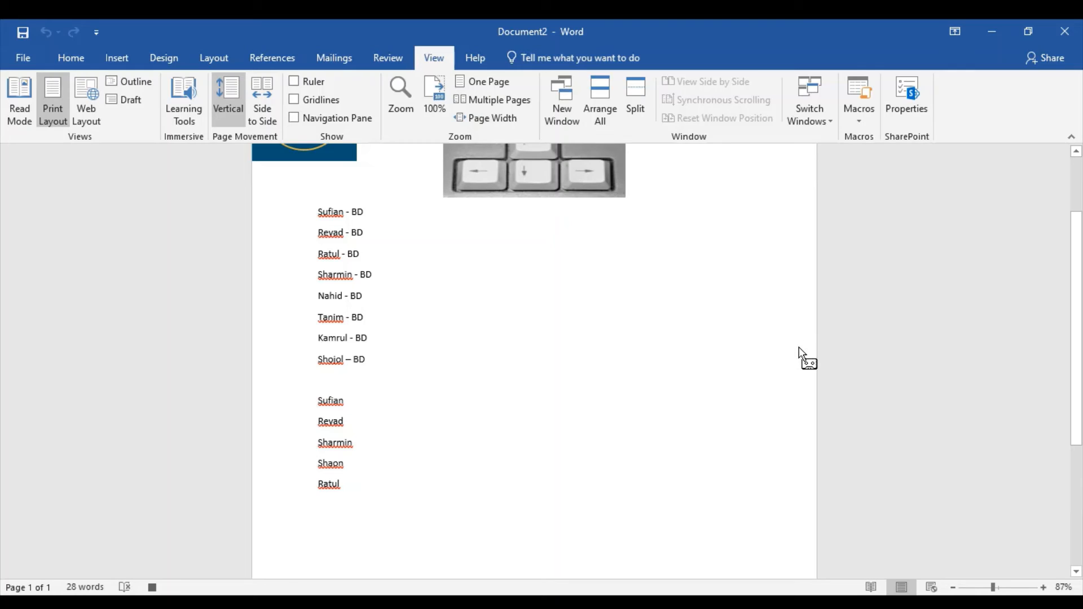
- Append " - BD" to the first name of the second list and add an empty line below it
key(End)
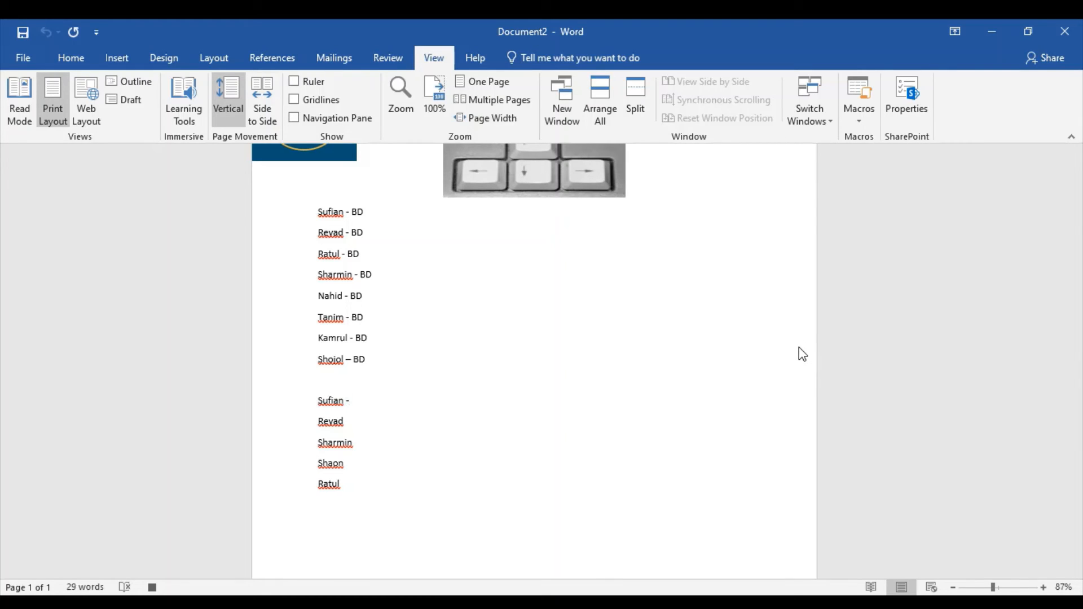
text(- BD)
key(Return)
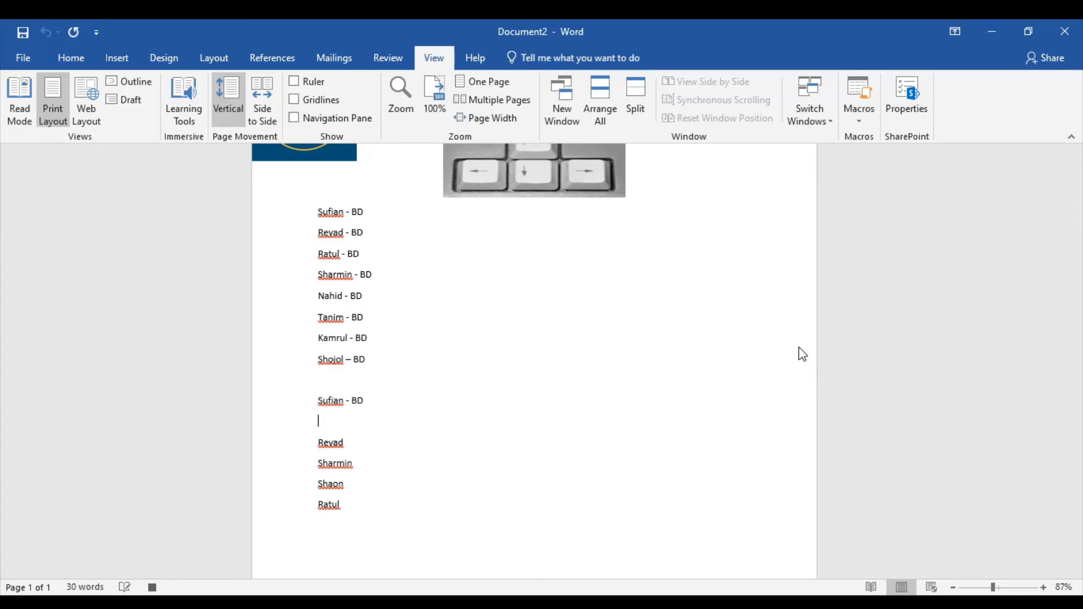
- Turn the empty line under the first name into a numbered list with blank items 1 and 2
click(80, 62)
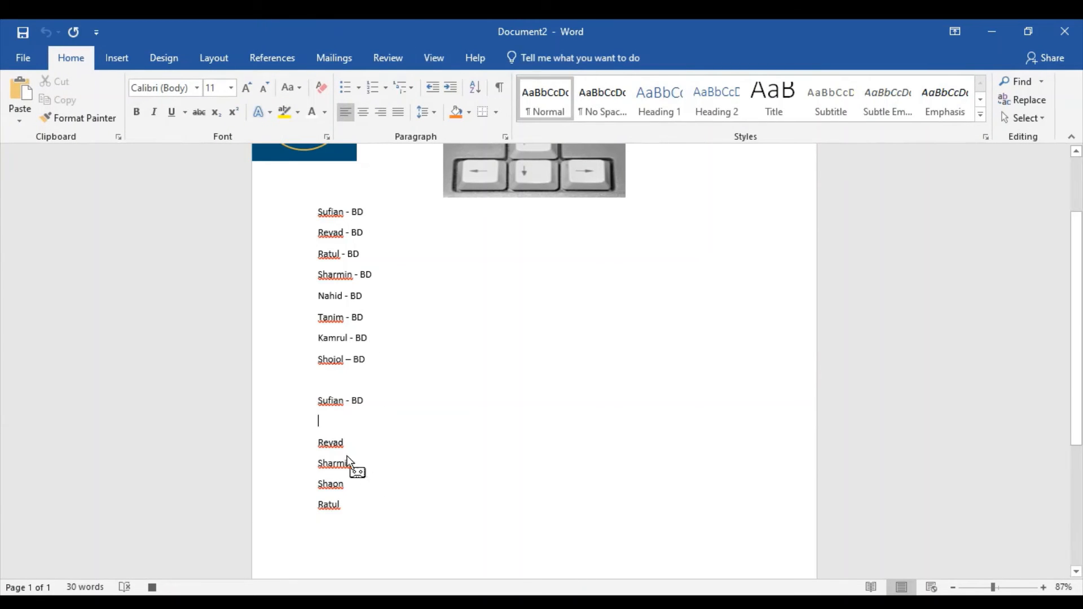
click(320, 421)
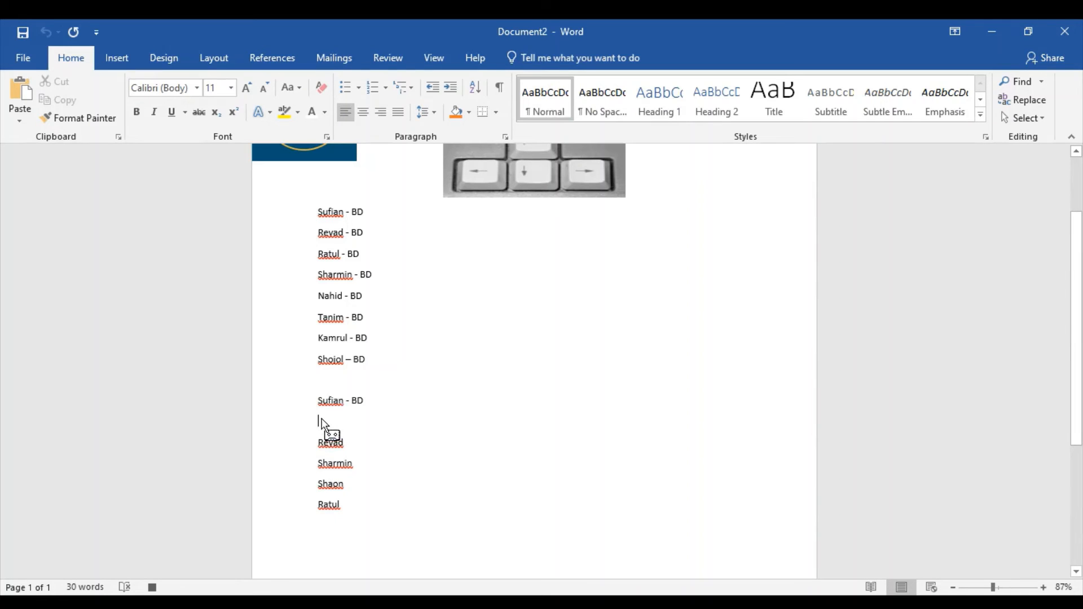
click(373, 93)
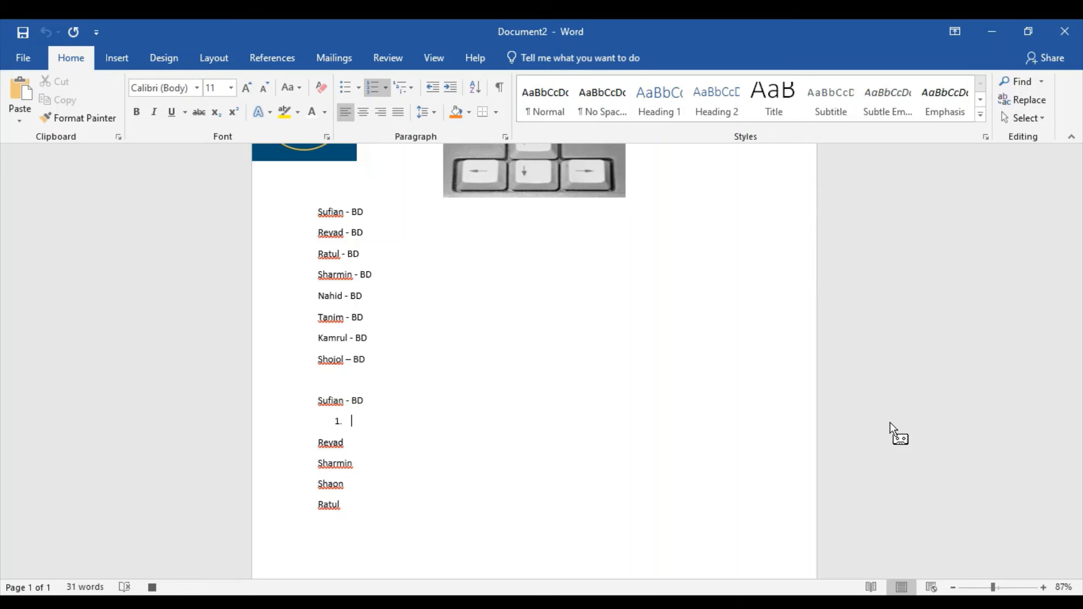
key(Return)
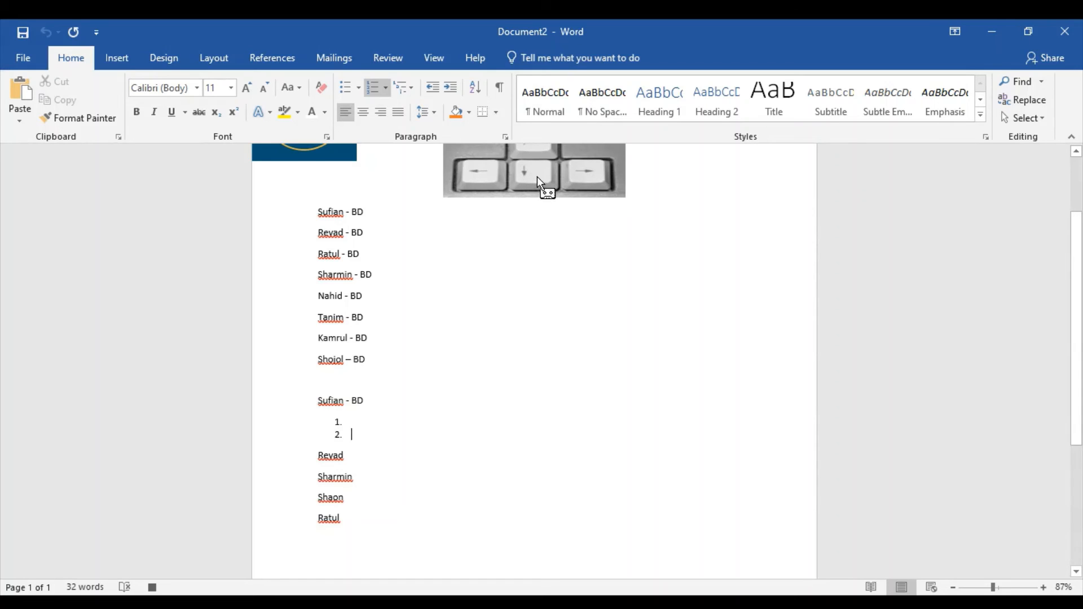
- Place the cursor at the start of the next name in the second list and stop the macro recording
key(Down)
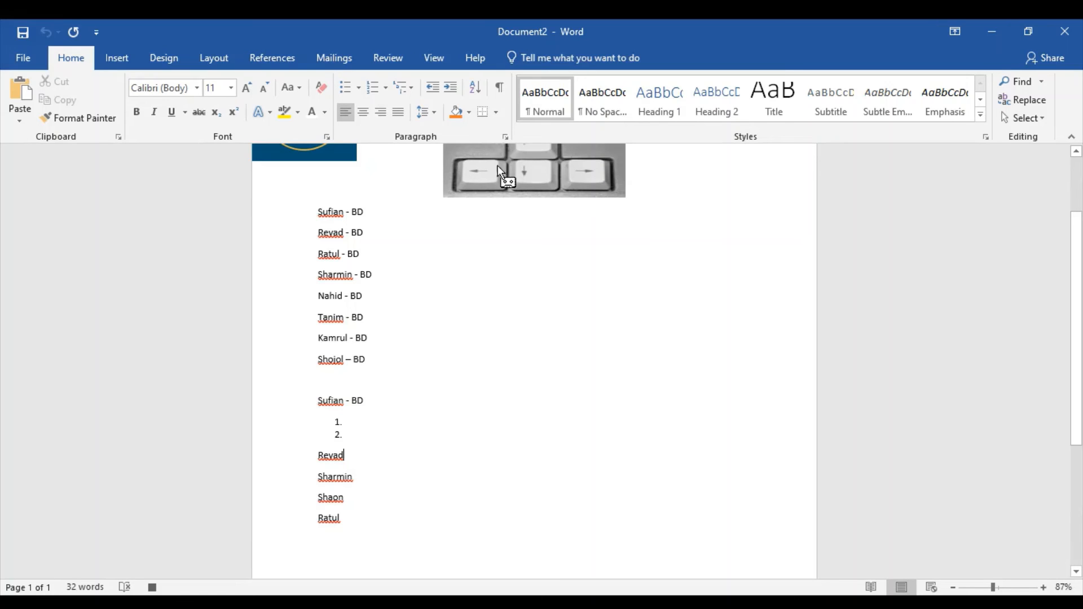
key(Home)
click(441, 56)
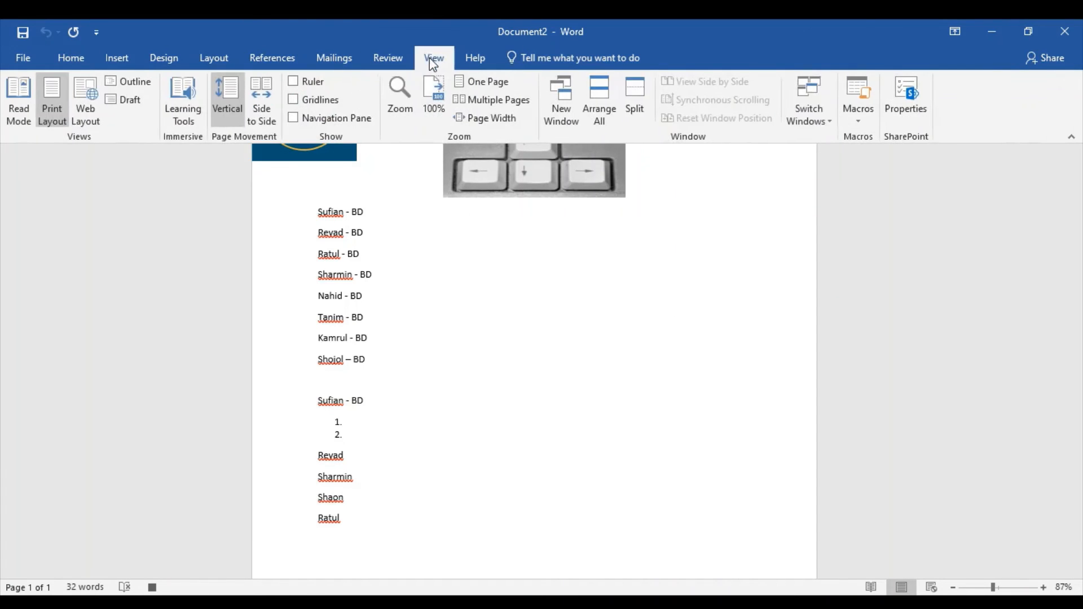
click(860, 118)
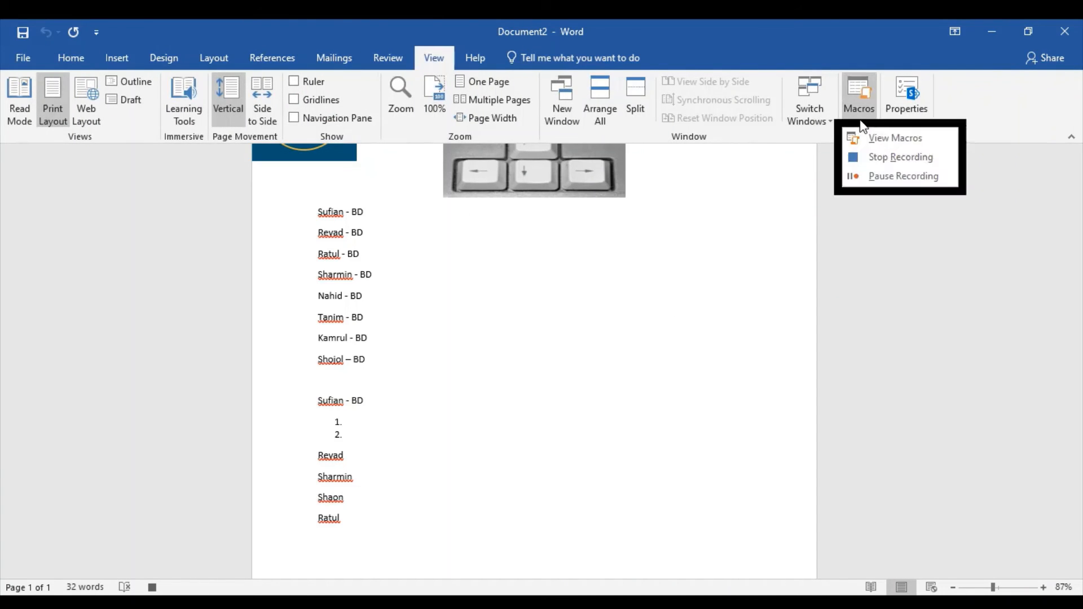
click(926, 161)
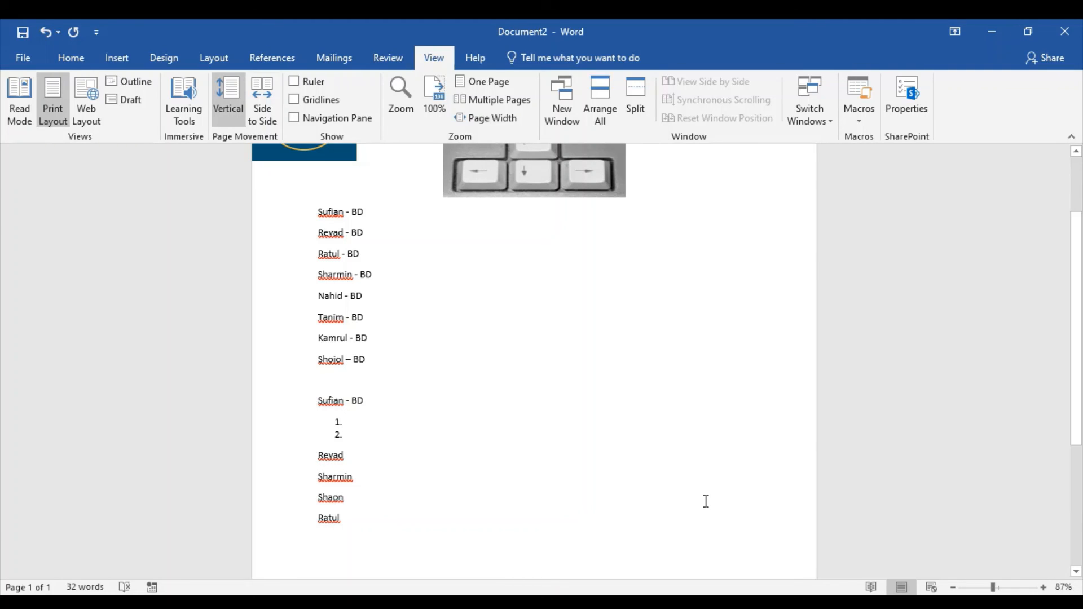
- Run the Point macro on each of the four remaining names to add " - BD" and two blank numbered items
key(ctrl+m)
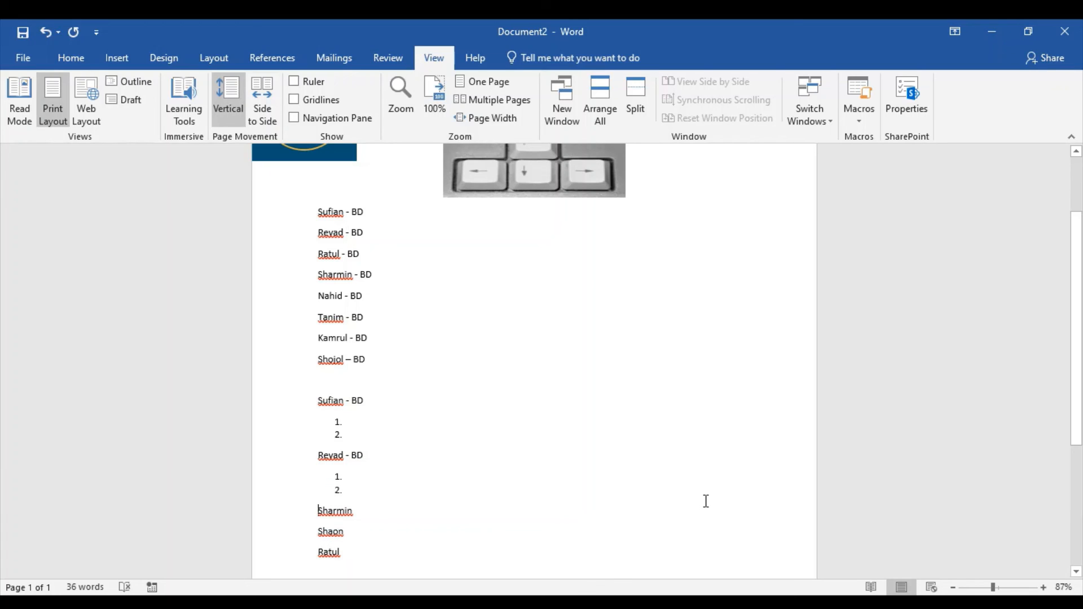
scroll(378, 442, down, 1)
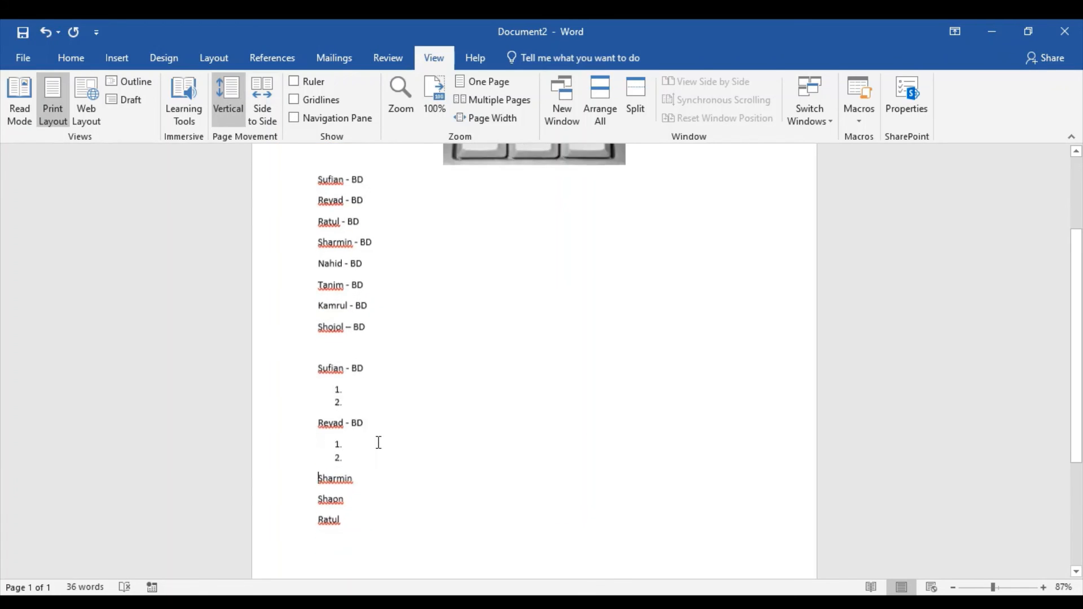
scroll(379, 443, down, 1)
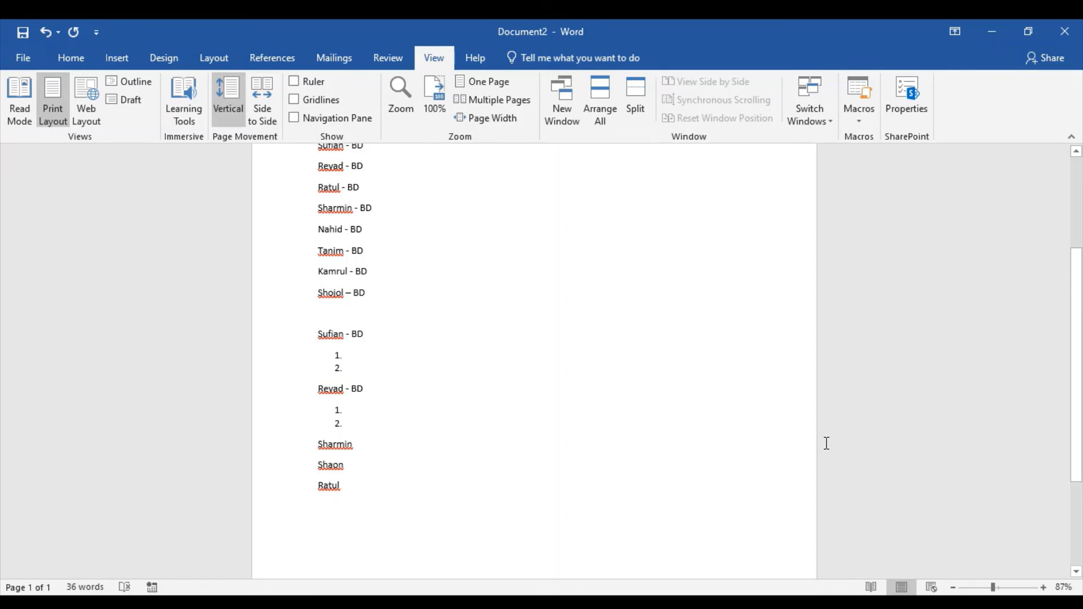
key(ctrl+m)
key(ctrl+m)
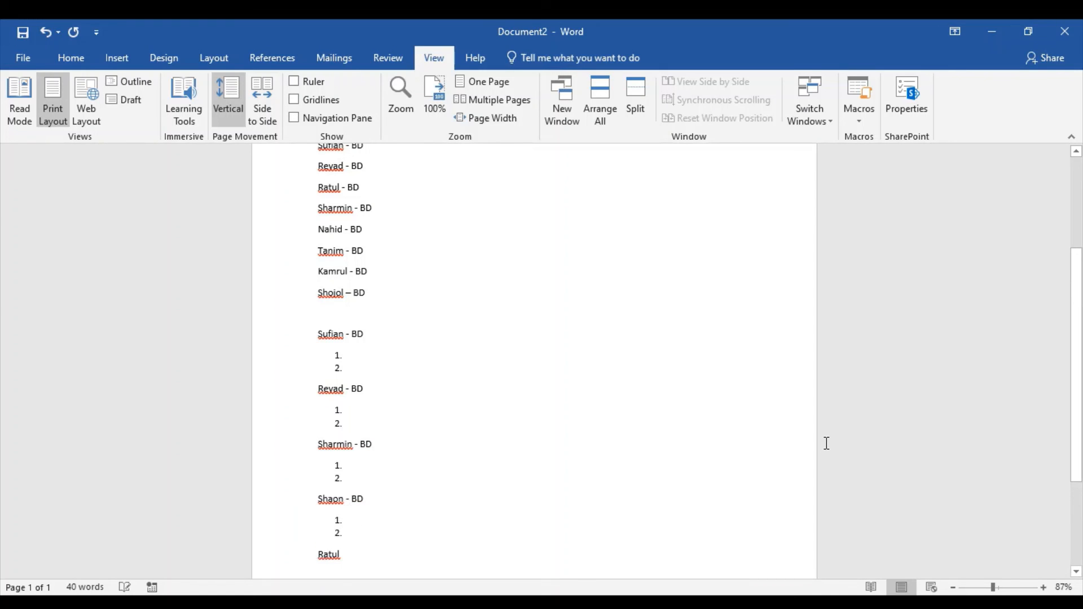
key(ctrl+m)
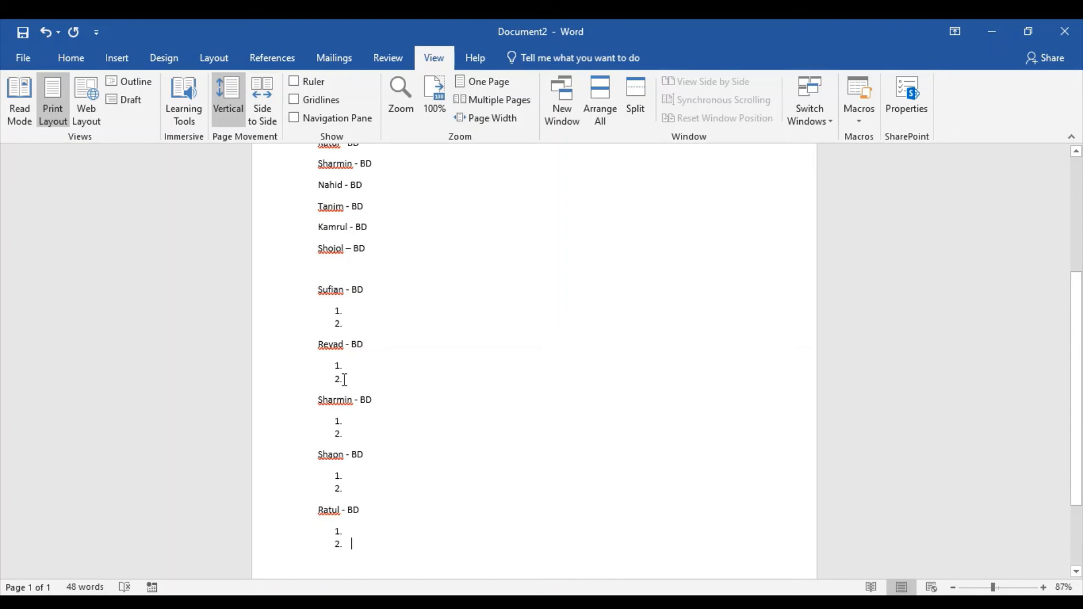
scroll(361, 386, down, 3)
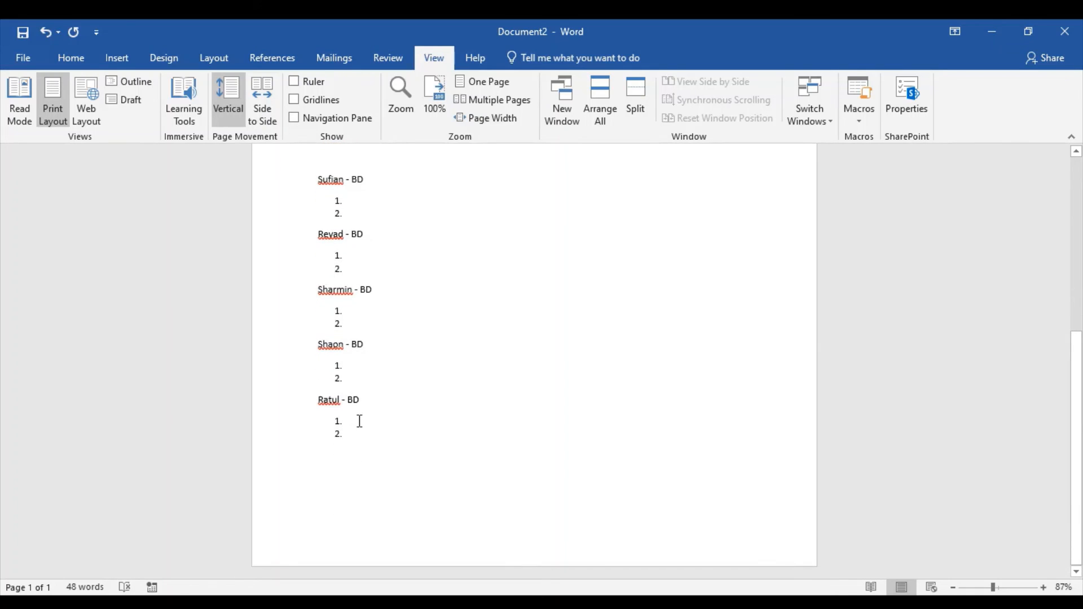
scroll(358, 421, up, 2)
scroll(370, 419, up, 7)
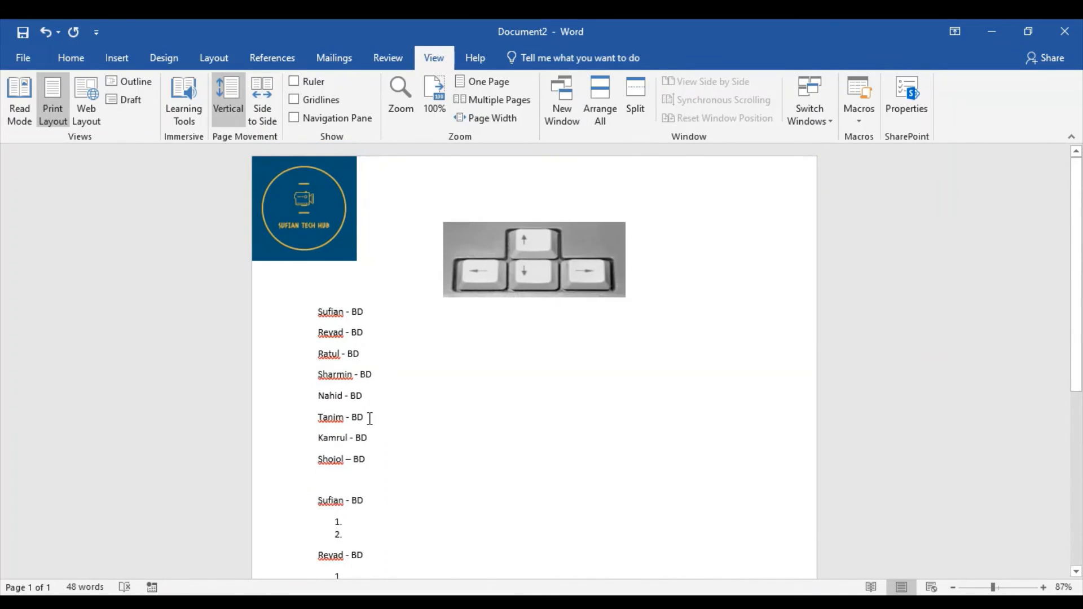